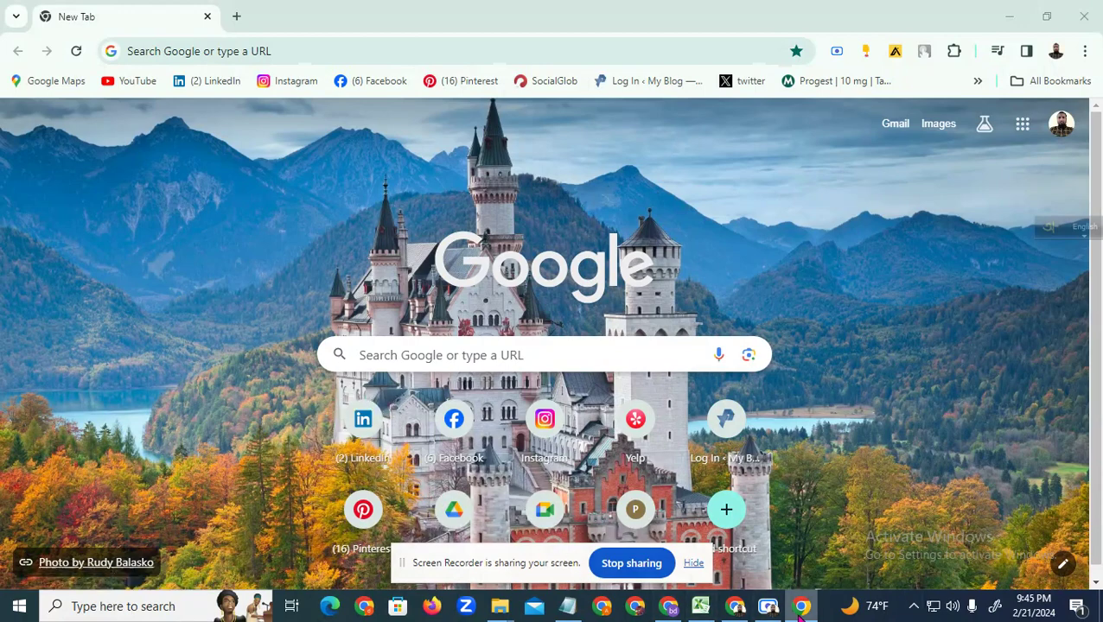
Step: Switch to the browser window with LinkedIn, go to the home feed and start a new post
left_click(669, 606)
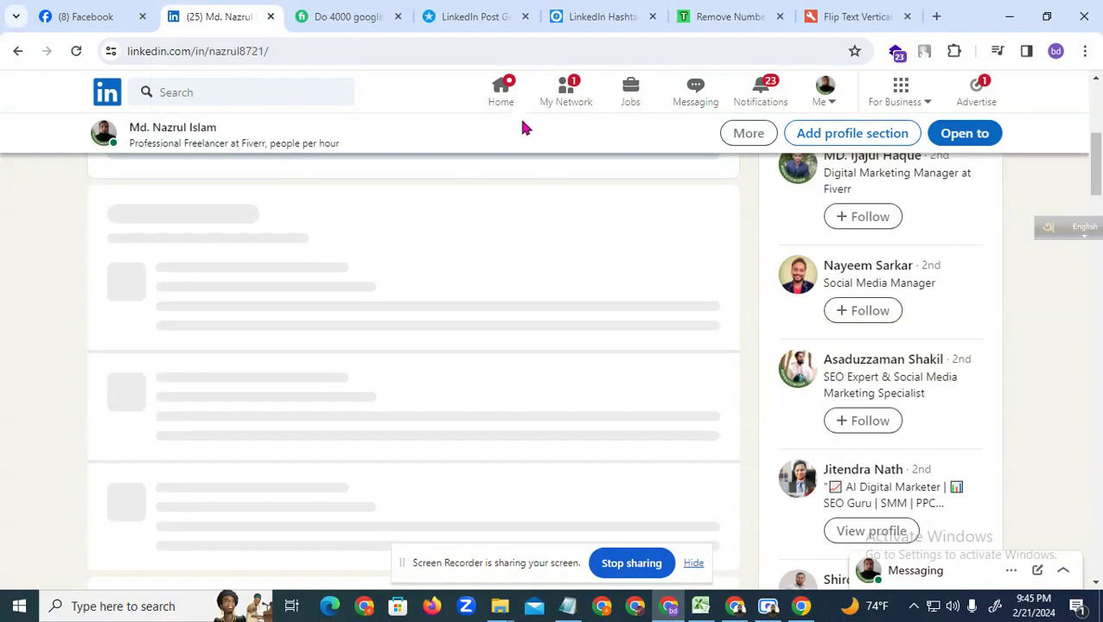
left_click(501, 97)
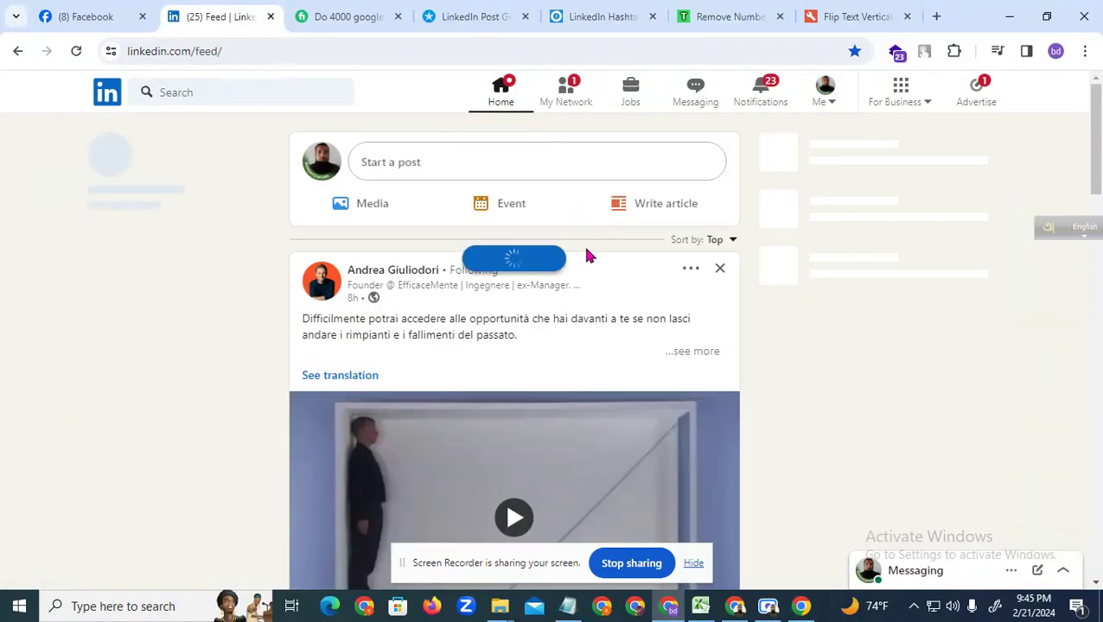
left_click(415, 165)
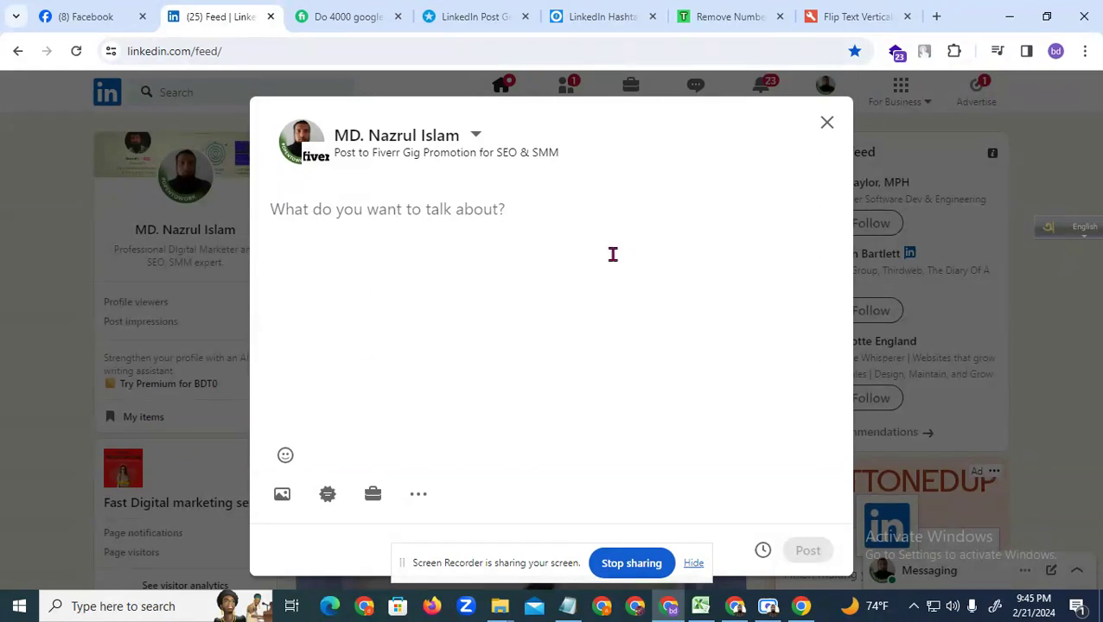
Step: Copy the gig title "I will do 4000 google maps citations for gmb ranking with local seo" from the Fiverr page
left_click(361, 28)
left_click_drag(283, 299, 36, 277)
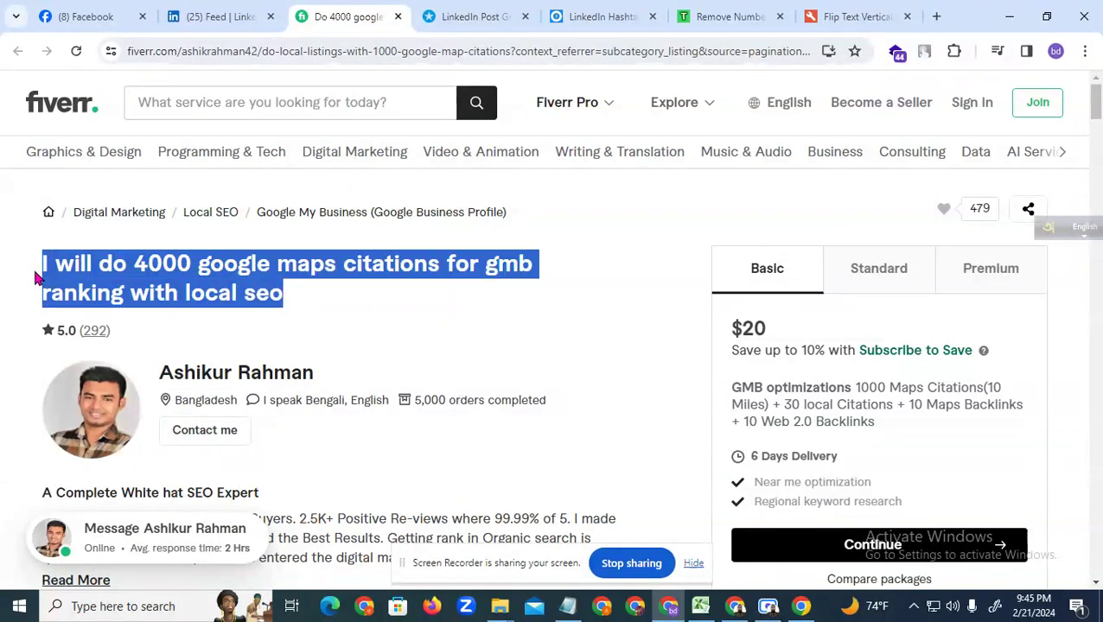
right_click(131, 273)
left_click(166, 292)
Step: Switch to Mention's LinkedIn Post Generator page and examine its web address and heading
left_click(468, 22)
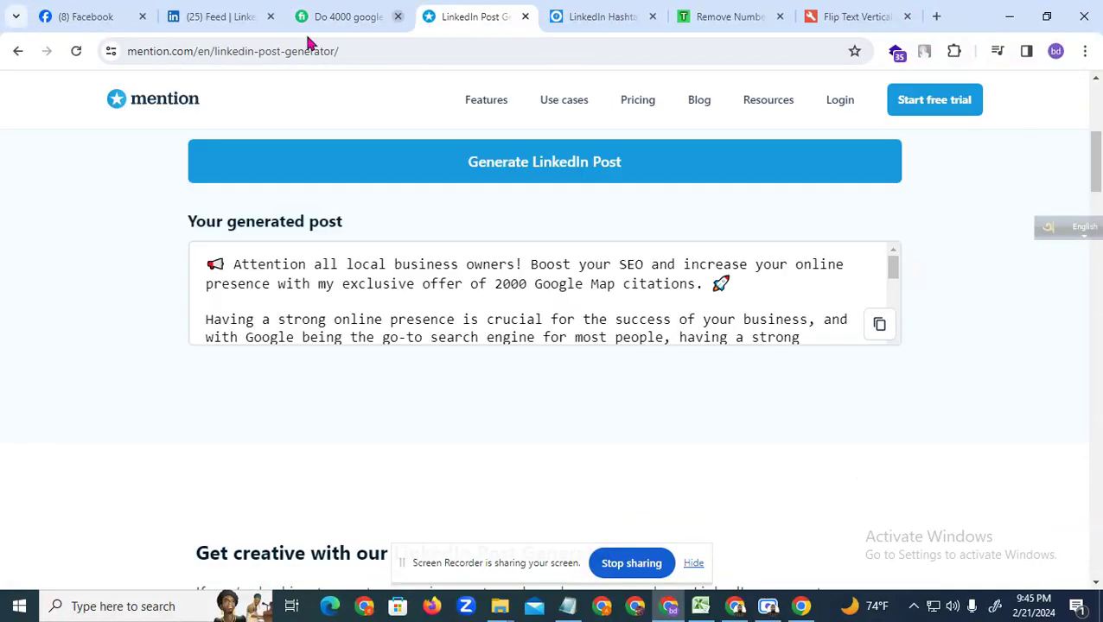
scroll(32, 270, "up", 5)
left_click_drag(186, 55, 117, 53)
left_click(237, 76)
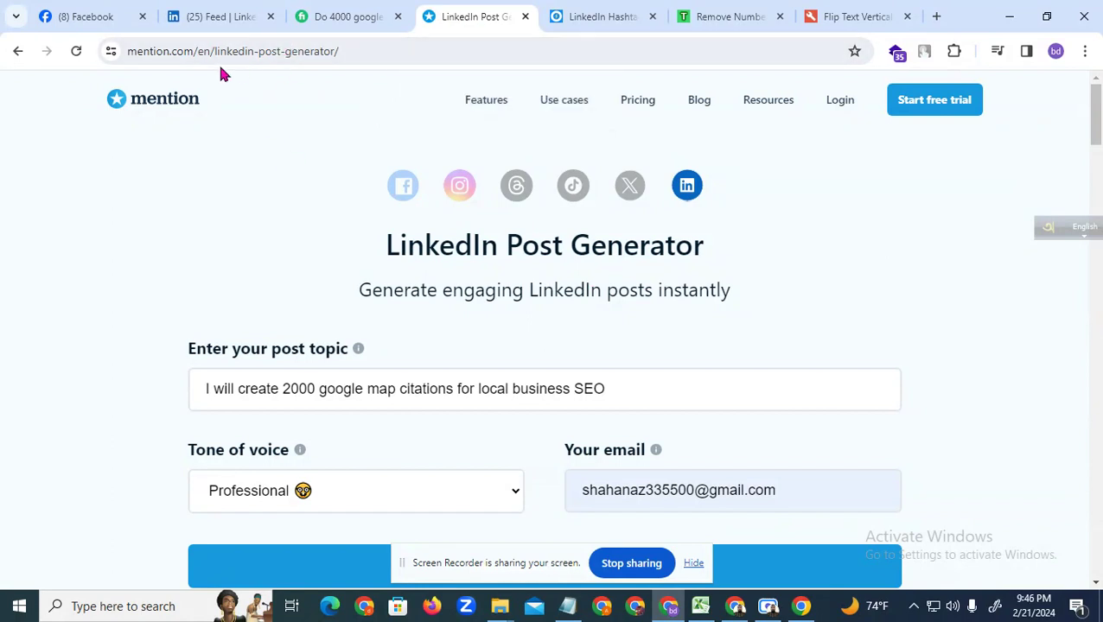
left_click_drag(337, 51, 121, 56)
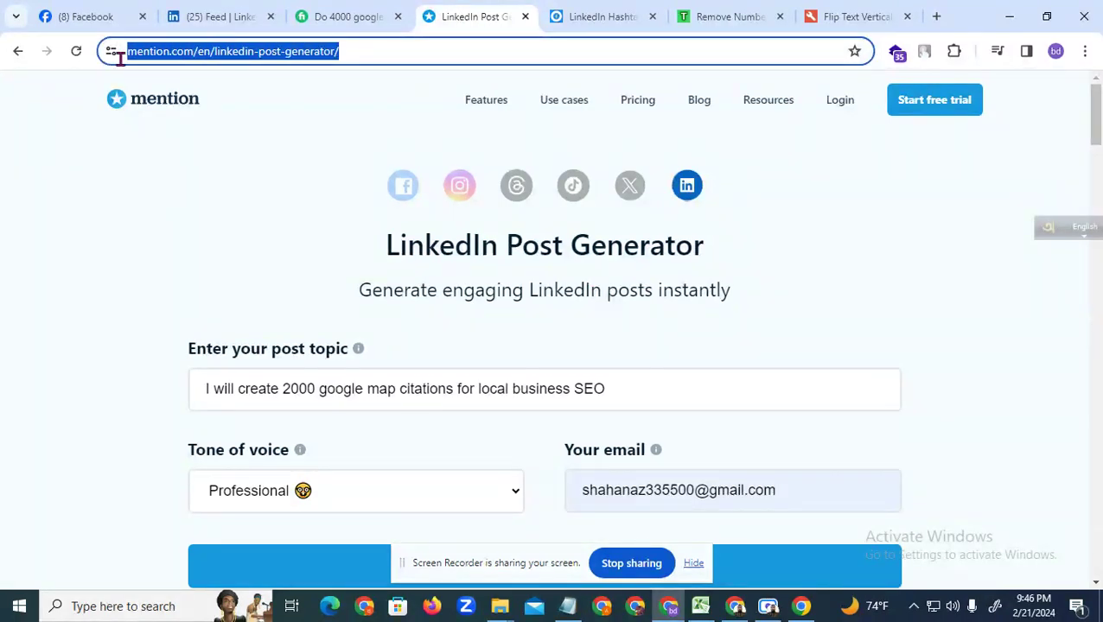
left_click(235, 221)
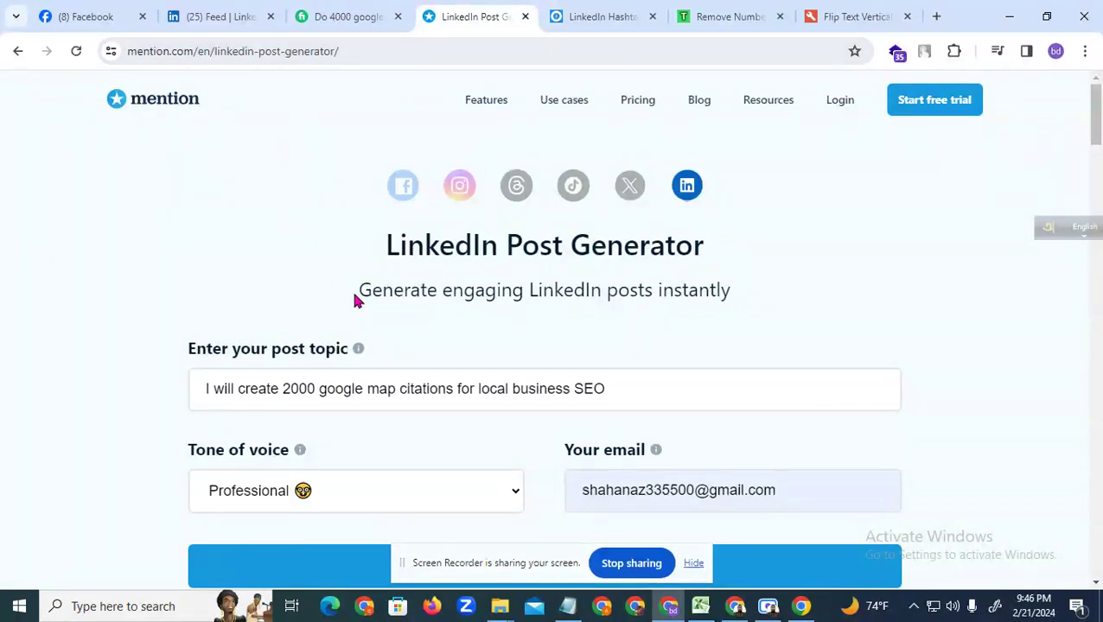
left_click_drag(405, 248, 702, 250)
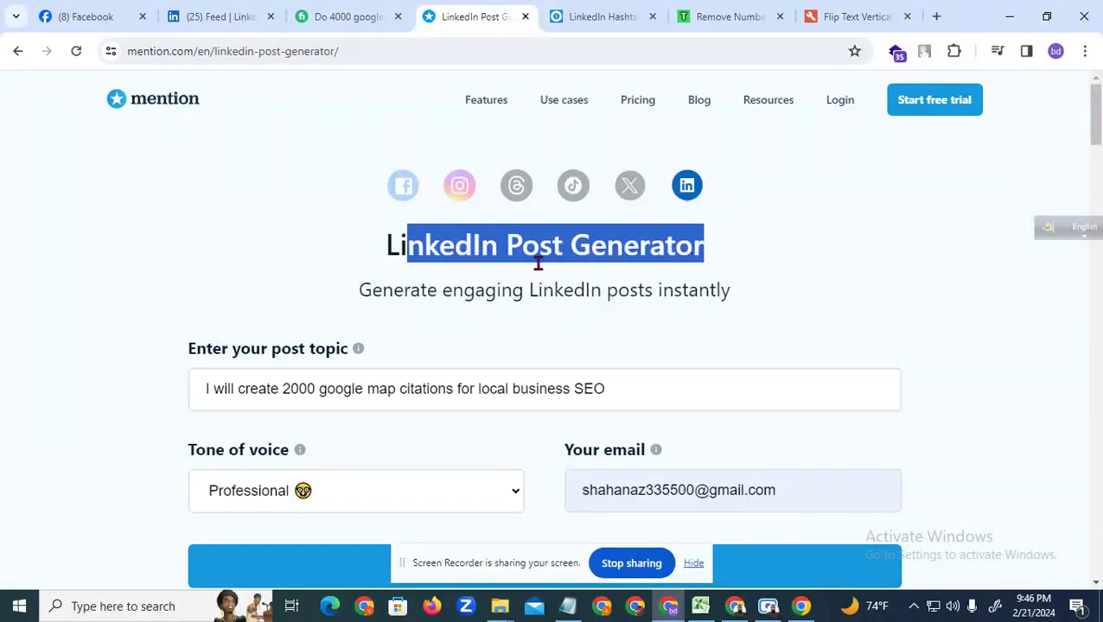
left_click(776, 267)
Step: Replace the post topic with "I will do 4000 google maps citations for gmb ranking with local seo"
scroll(446, 262, "down", 1)
left_click(263, 303)
left_click_drag(635, 308, 194, 322)
key("ctrl+v")
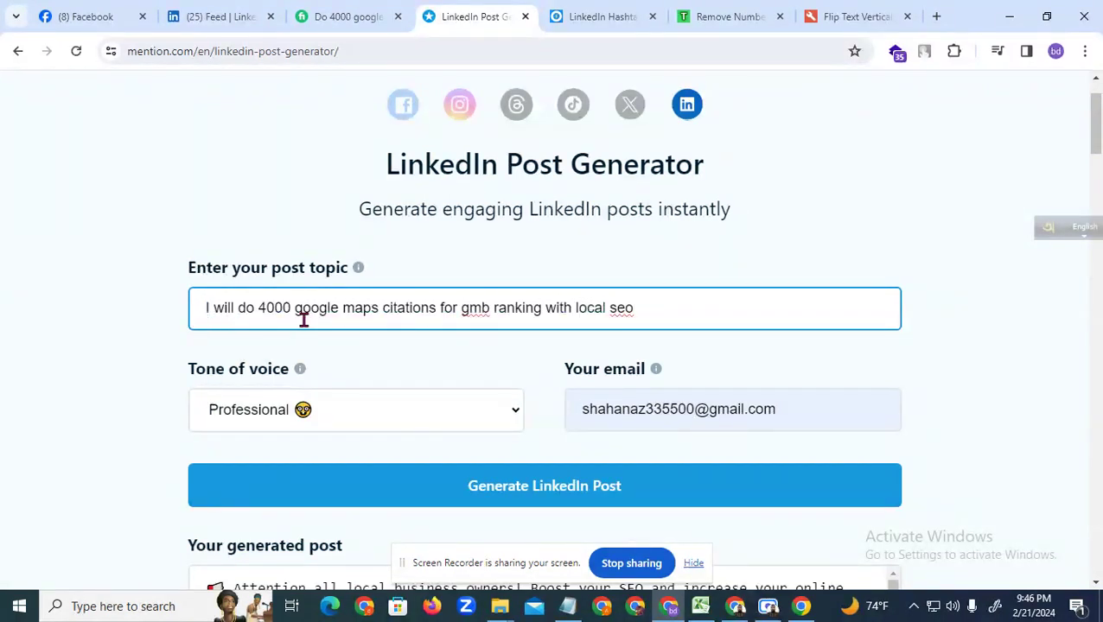
left_click_drag(652, 305, 215, 318)
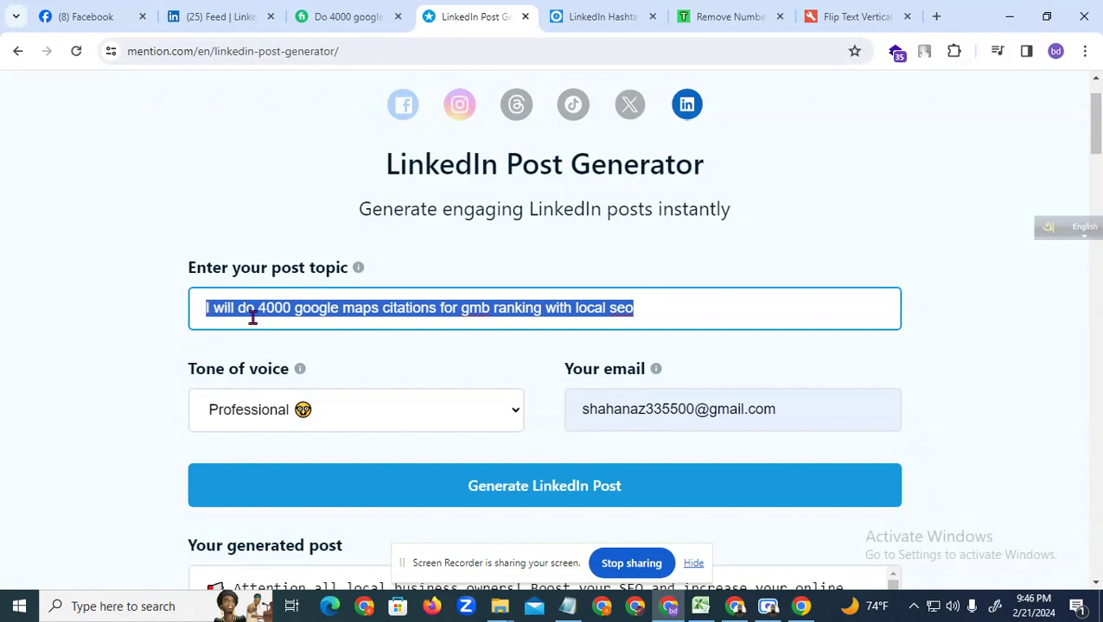
left_click(428, 281)
Step: Choose the Professional tone of voice and generate the LinkedIn post
left_click(304, 419)
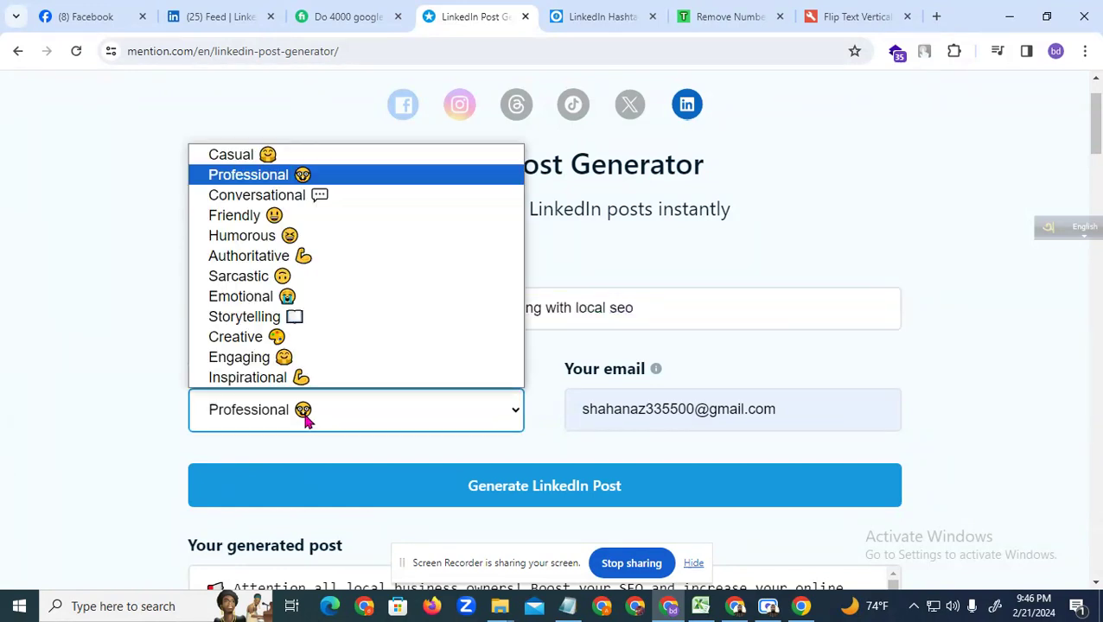
left_click(300, 174)
scroll(625, 423, "down", 1)
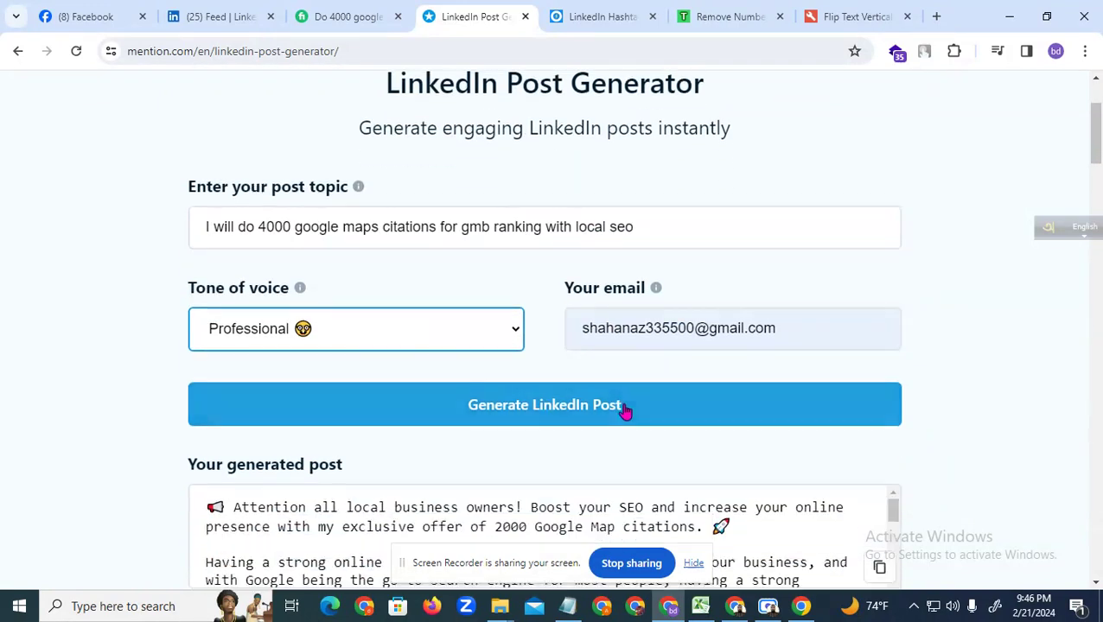
left_click_drag(766, 327, 682, 283)
left_click(696, 273)
scroll(529, 347, "down", 3)
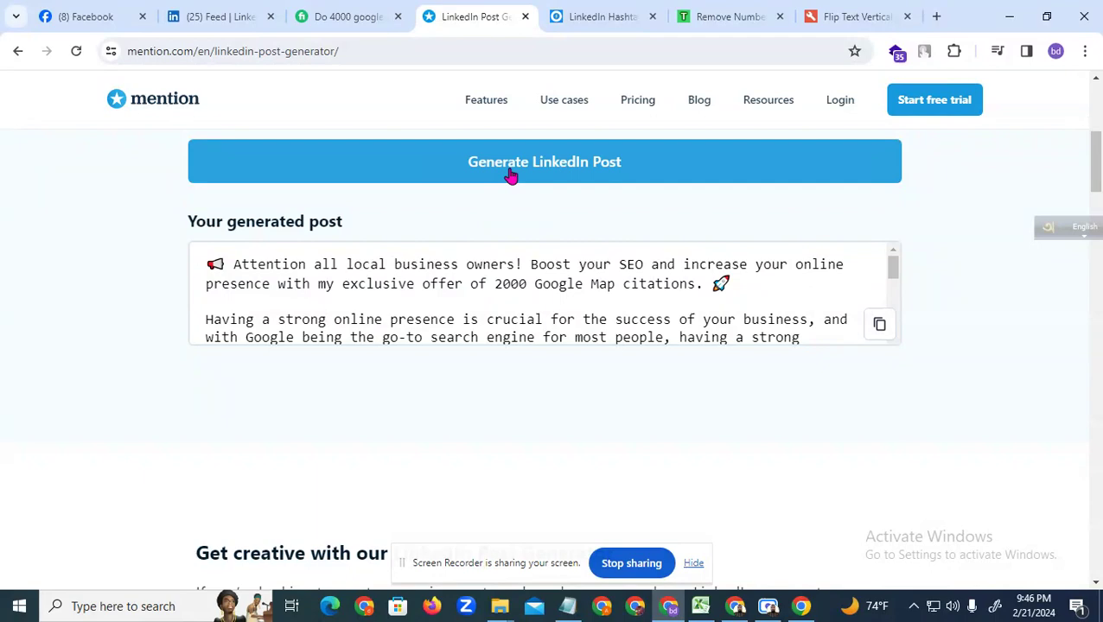
left_click(511, 173)
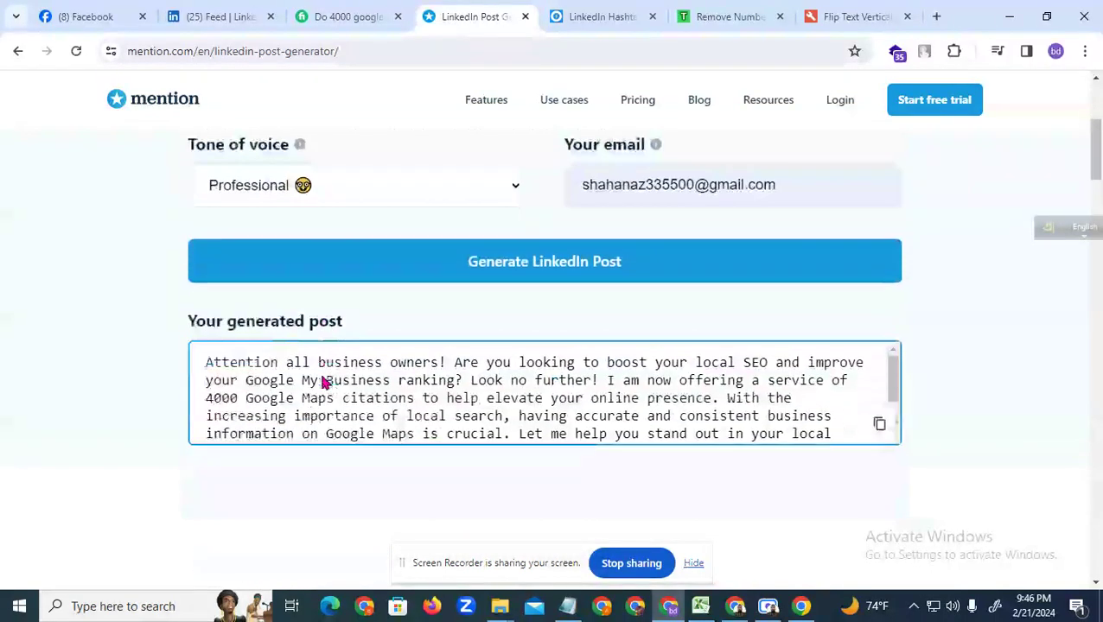
Step: Copy the whole generated post, including its hashtags, and paste it into the LinkedIn post draft
left_click_drag(207, 427, 568, 504)
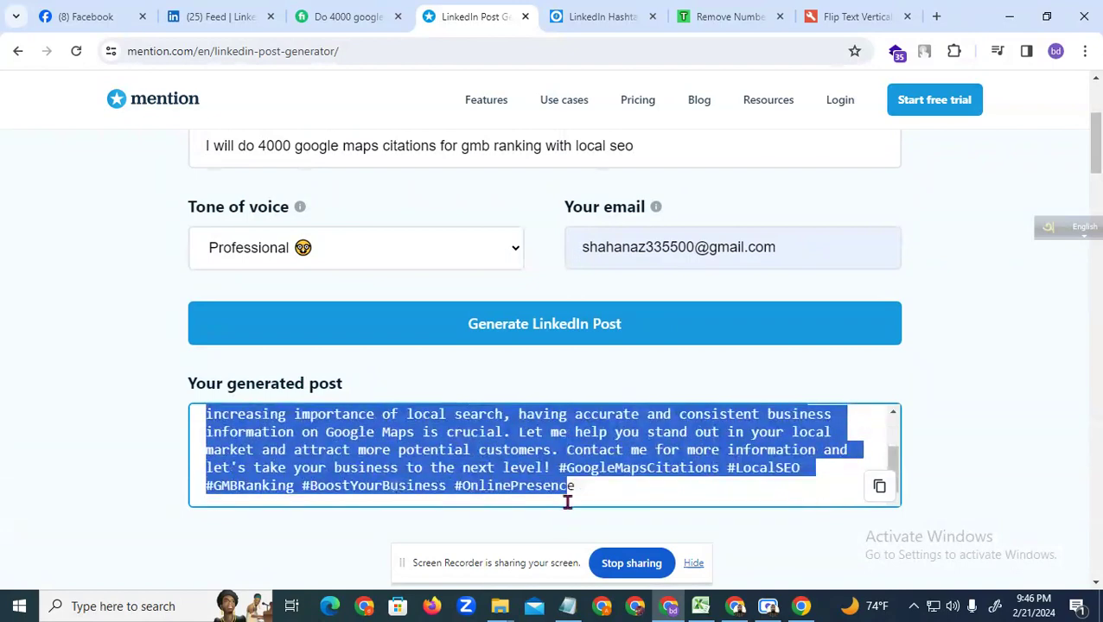
left_click(878, 486)
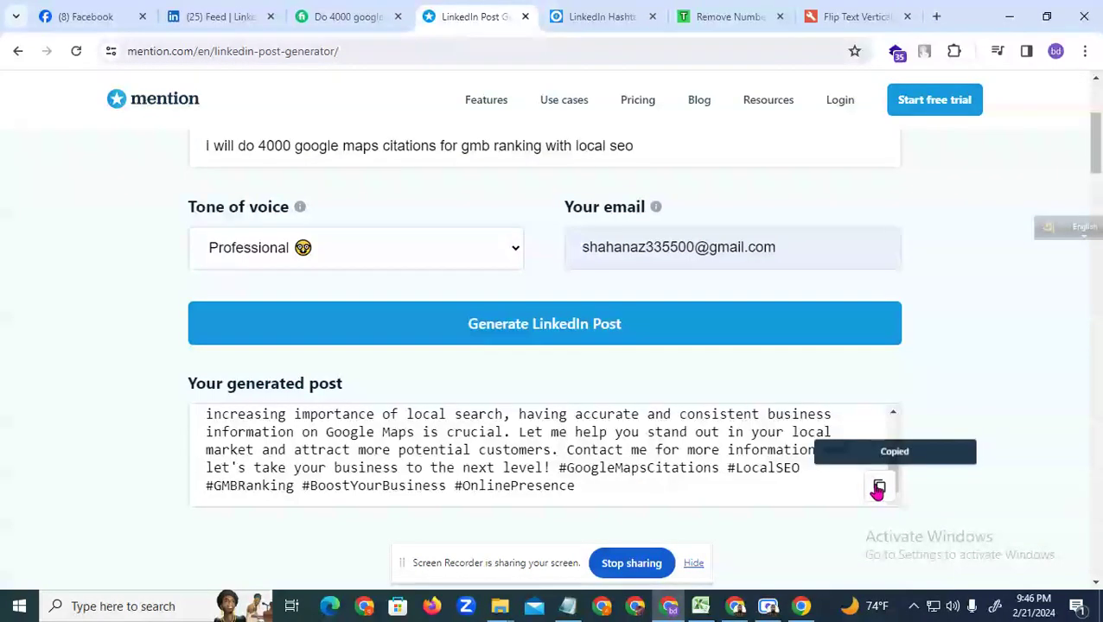
left_click(216, 17)
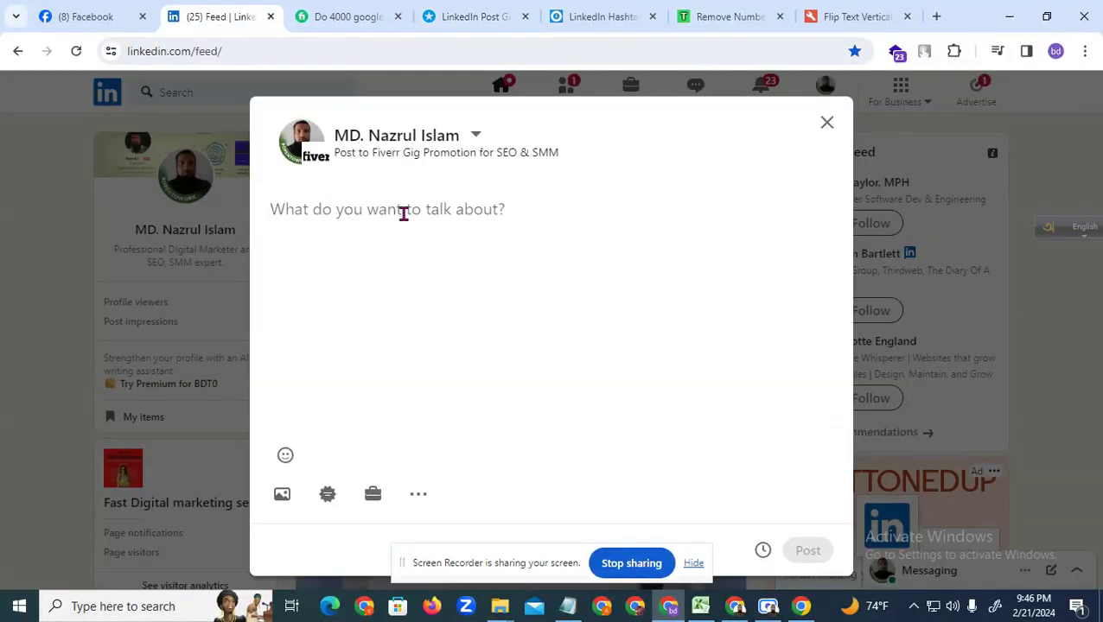
key("ctrl+v")
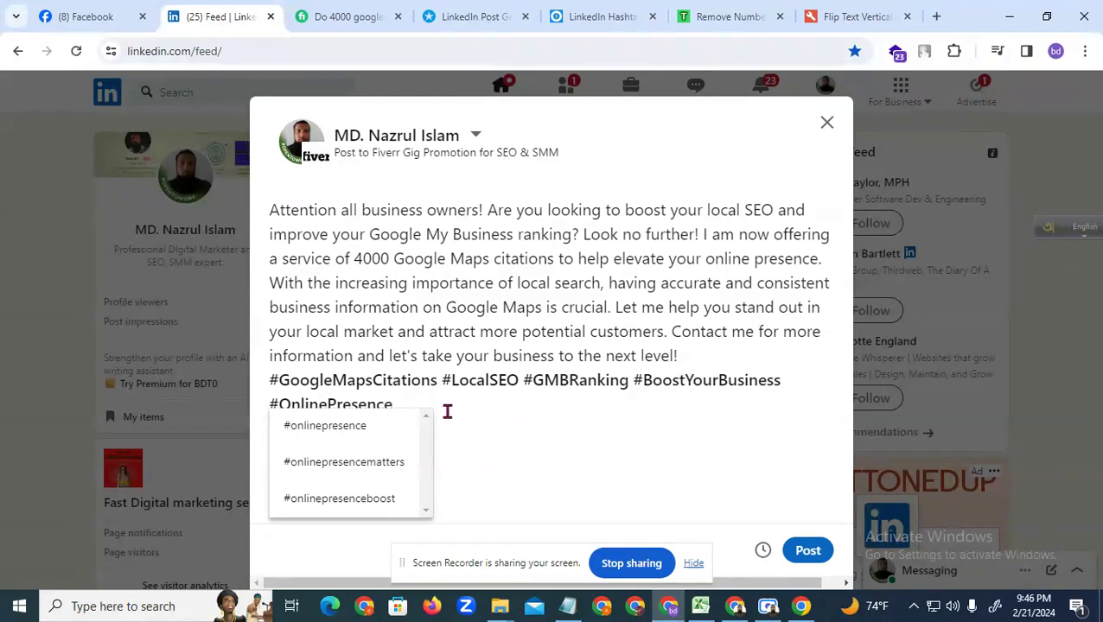
left_click(448, 423)
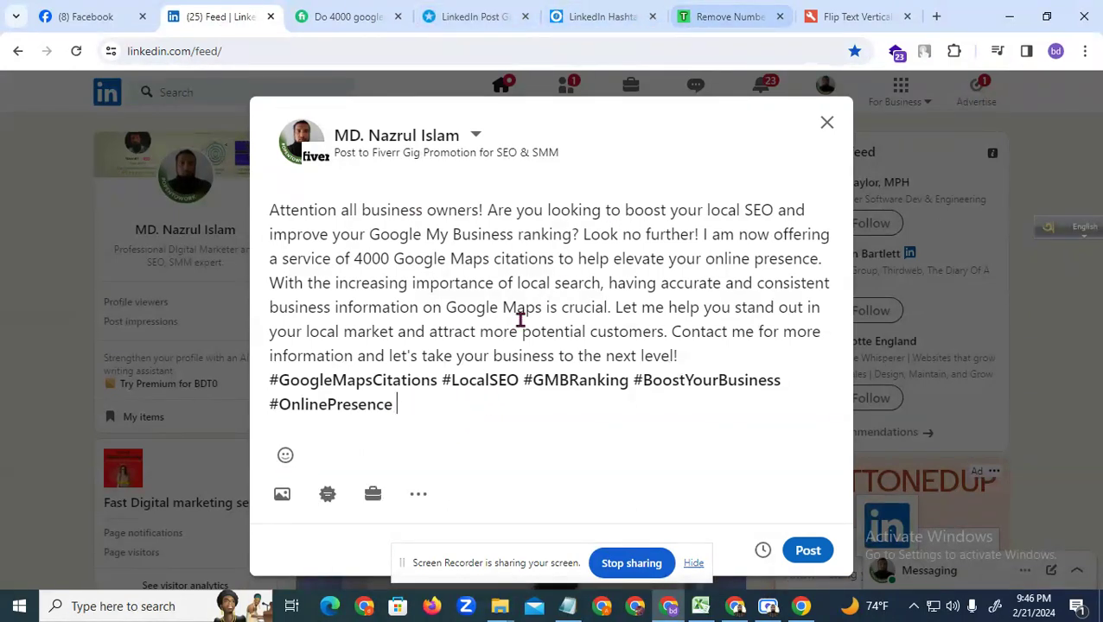
left_click_drag(414, 401, 279, 382)
left_click(420, 408)
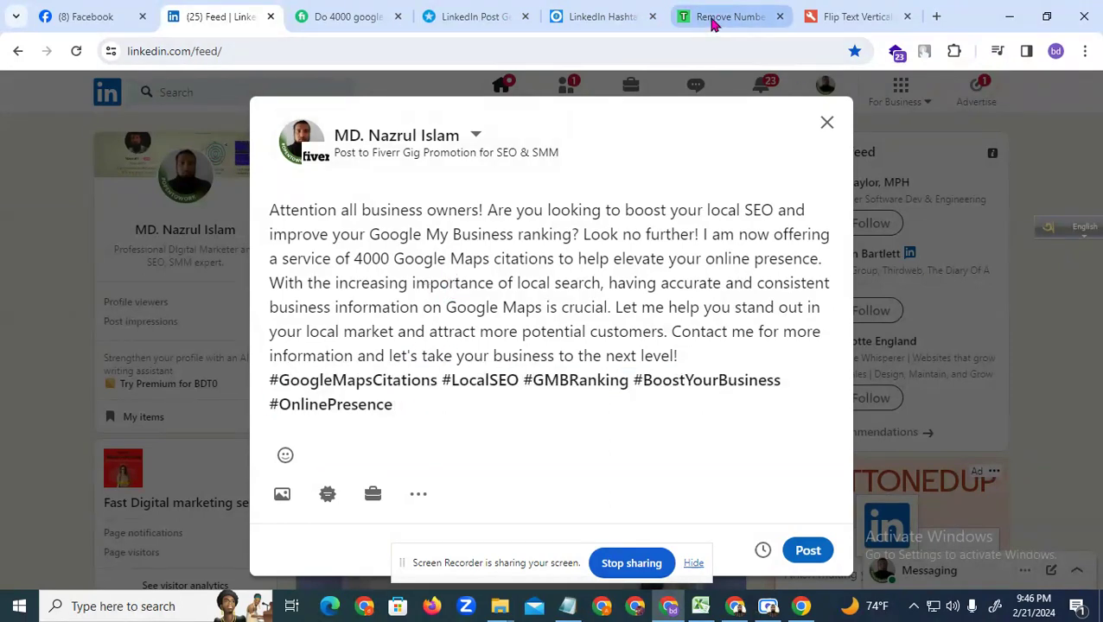
Step: Switch to OneUp's LinkedIn Hashtag Generator page and check its web address
left_click(596, 17)
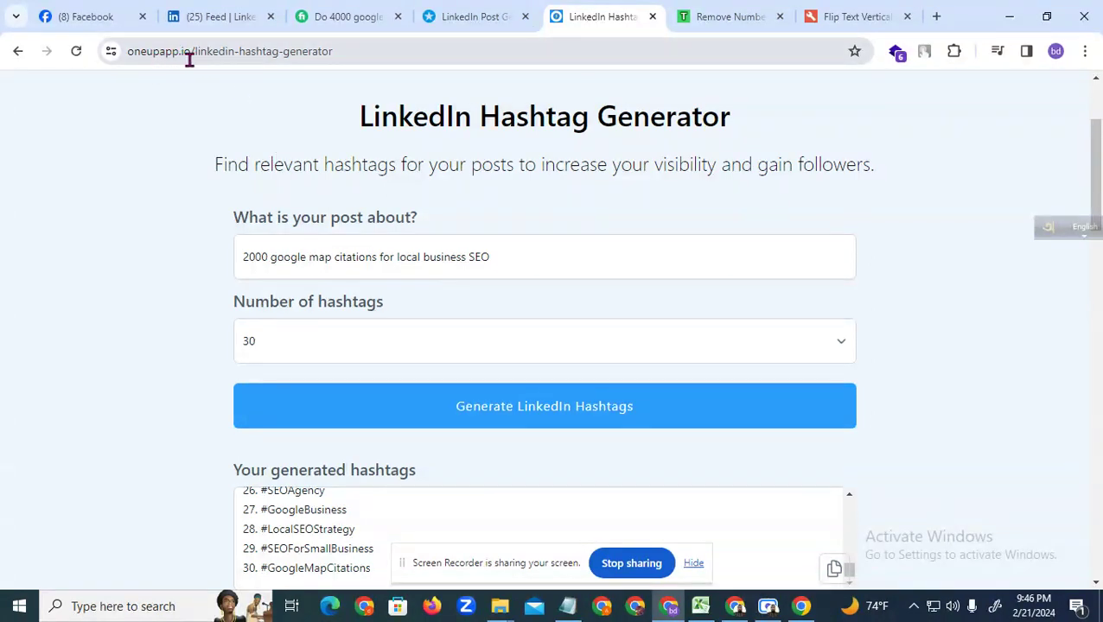
left_click(190, 52)
double_click(190, 51)
left_click(259, 188)
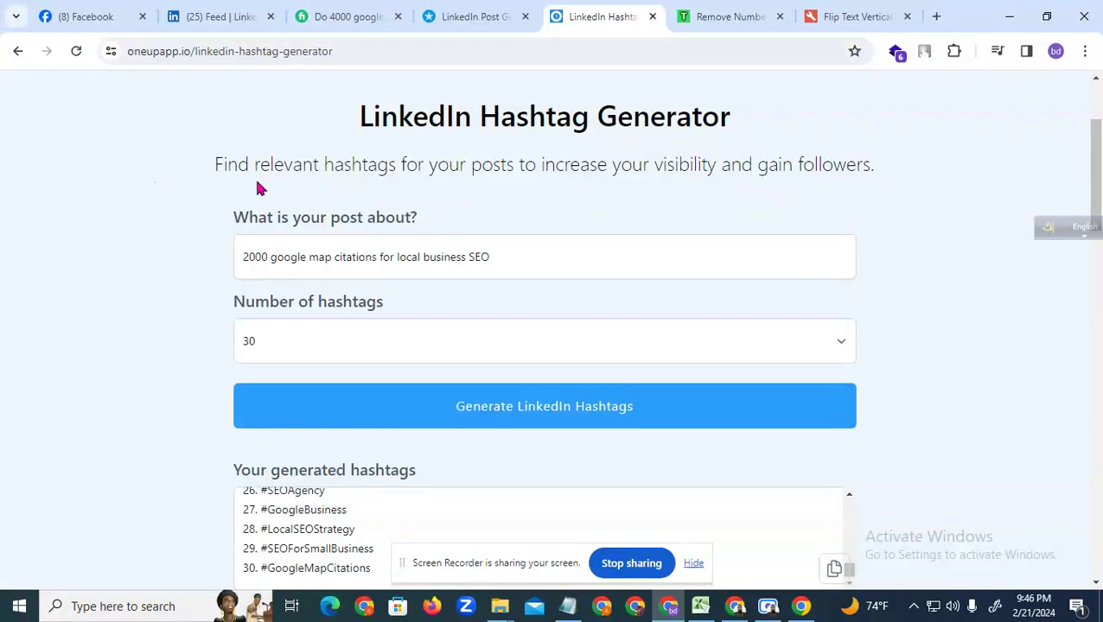
left_click_drag(491, 258, 197, 270)
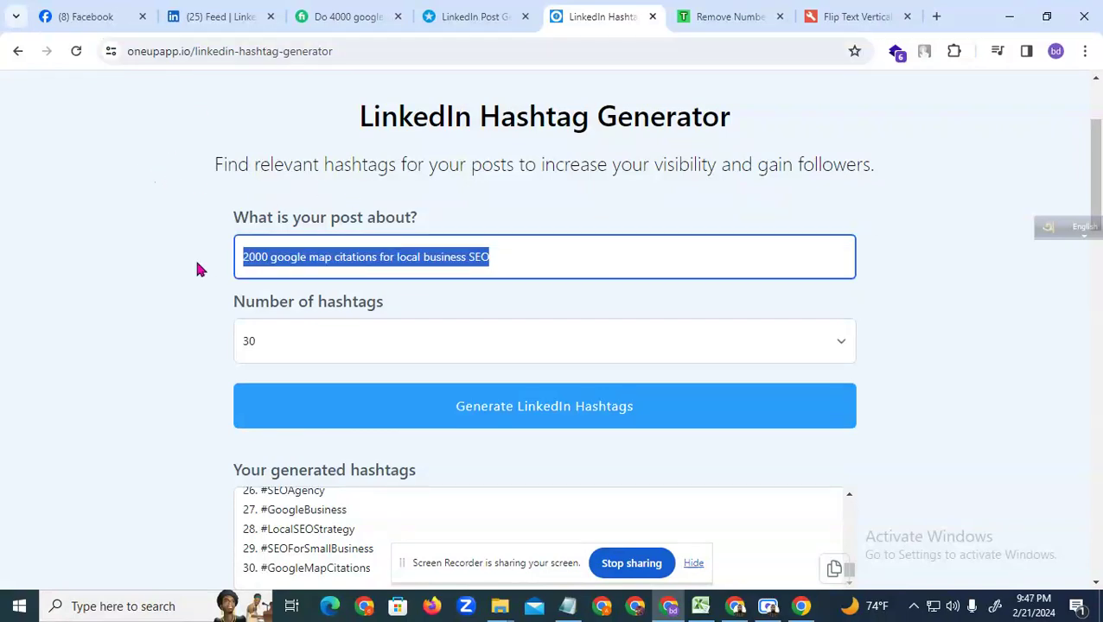
left_click(345, 17)
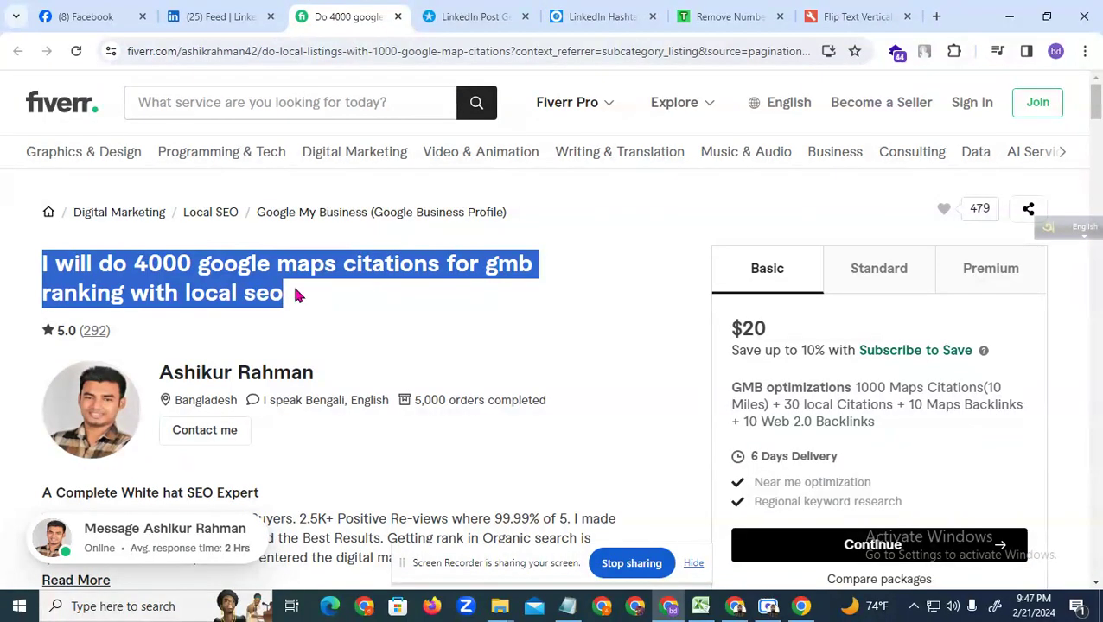
left_click(590, 17)
left_click_drag(493, 253, 223, 270)
key("ctrl+v")
left_click(317, 23)
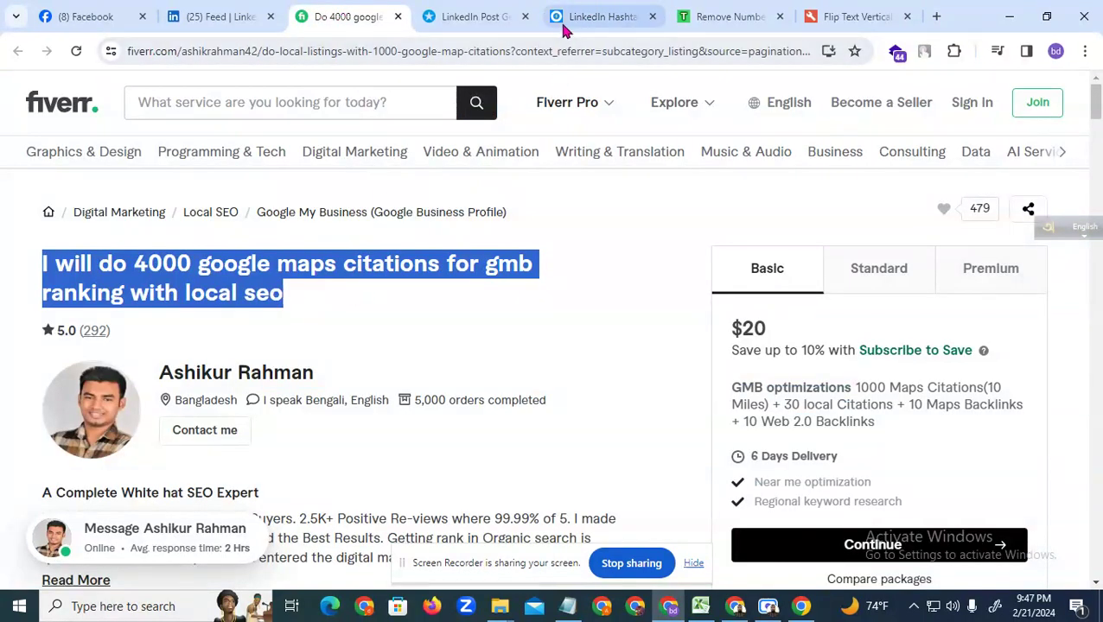
left_click(597, 16)
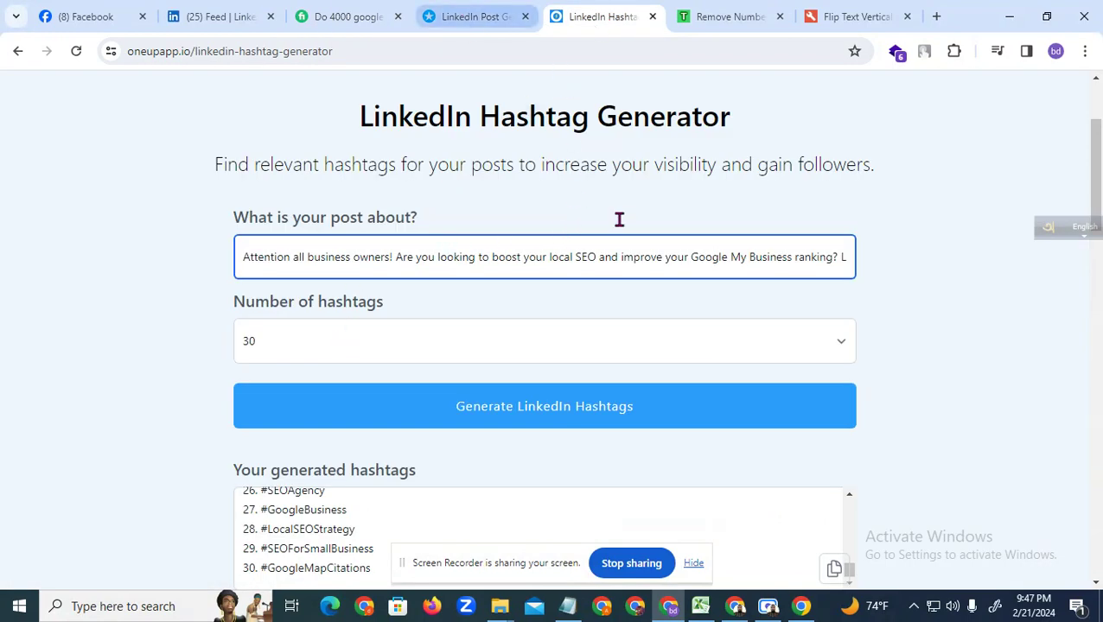
Step: Clear the hashtag generator's post description and fill it with the gig title copied from the Fiverr page
triple_click(585, 256)
key("BackSpace")
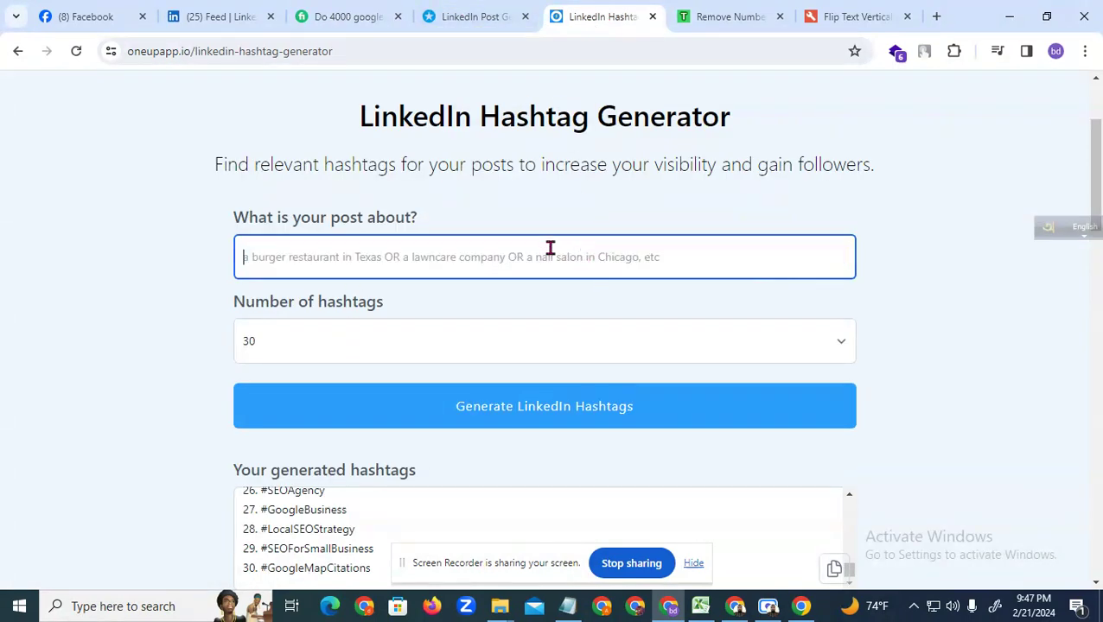
left_click(381, 23)
right_click(282, 295)
left_click(284, 298)
left_click(604, 17)
key("ctrl+v")
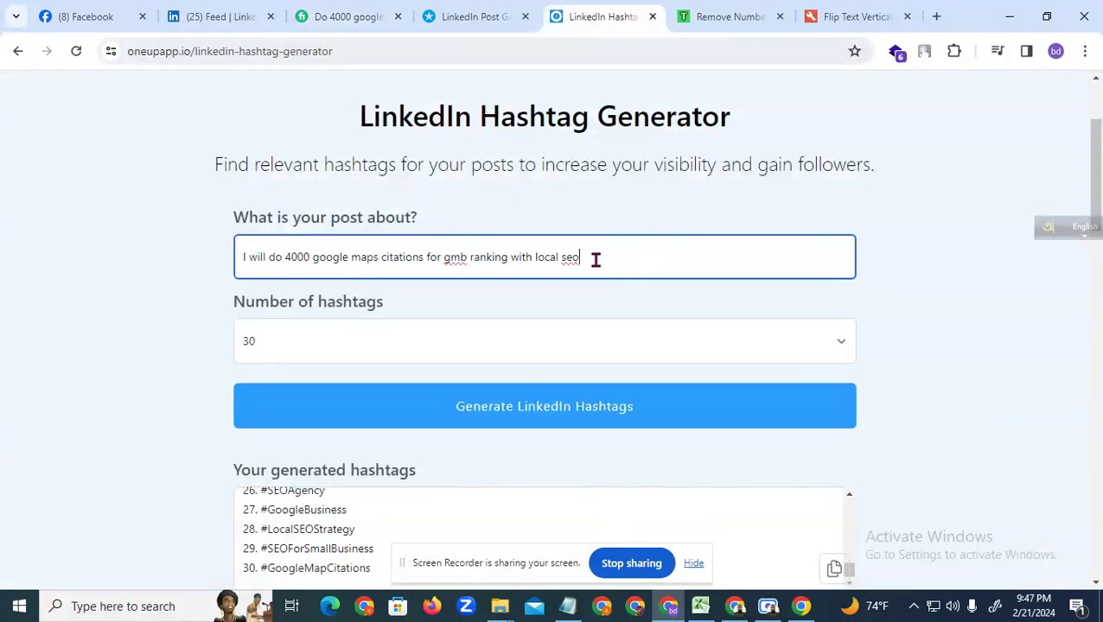
Step: Shorten the post description to "google maps citations for gmb ranking with local seo" by removing "I will do 4000"
left_click_drag(311, 257, 236, 258)
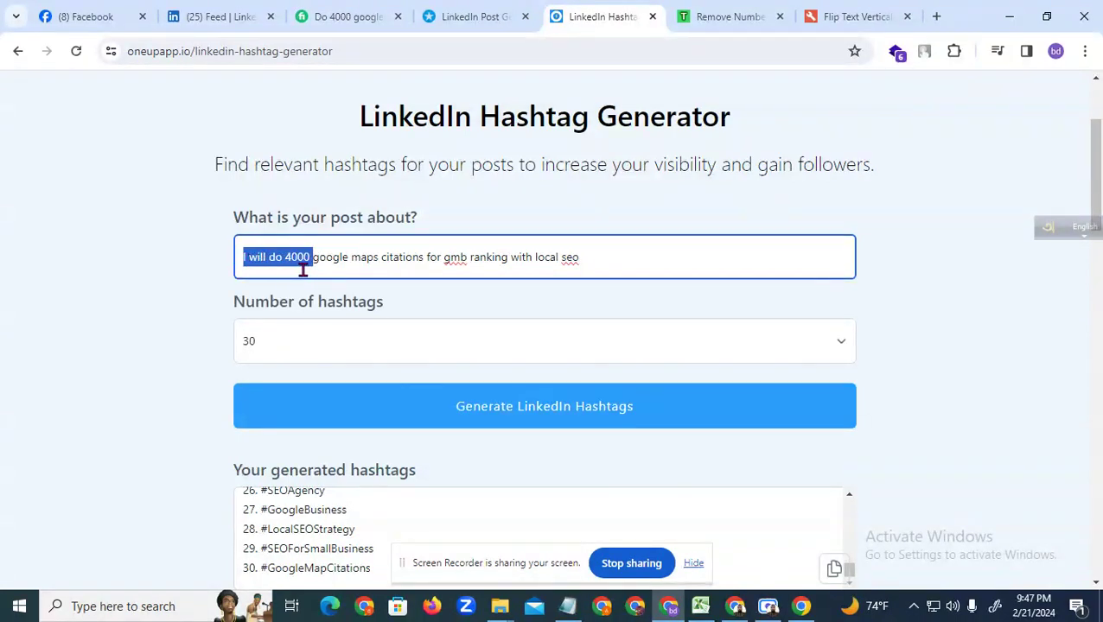
key("BackSpace")
left_click(225, 299)
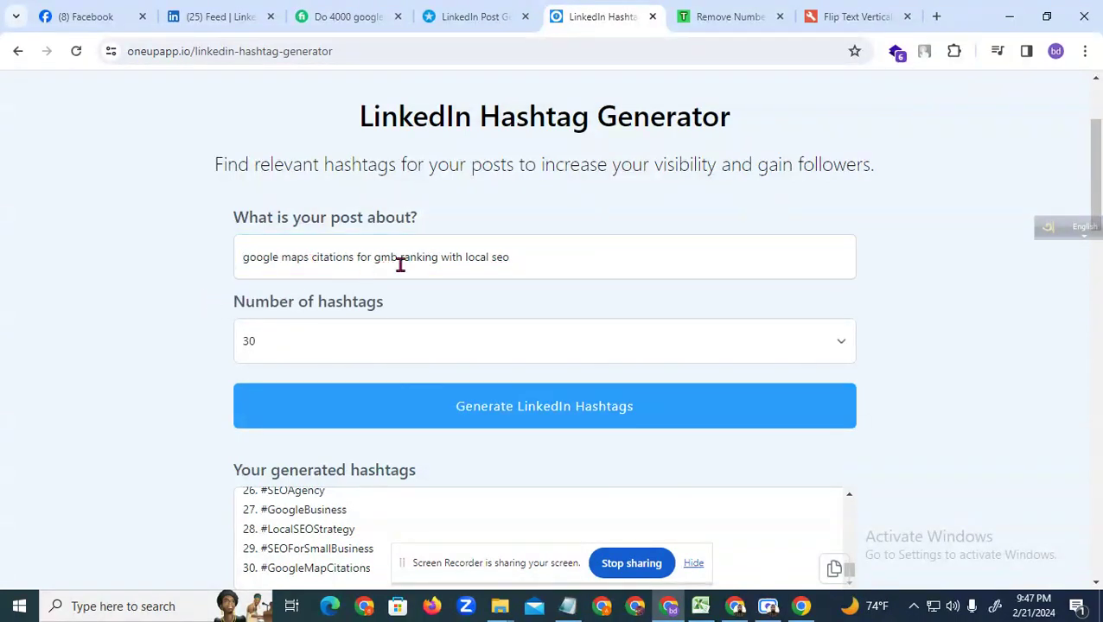
left_click_drag(534, 255, 359, 257)
left_click(227, 277)
Step: Set the number of hashtags to 20 and generate the LinkedIn hashtags
left_click(327, 343)
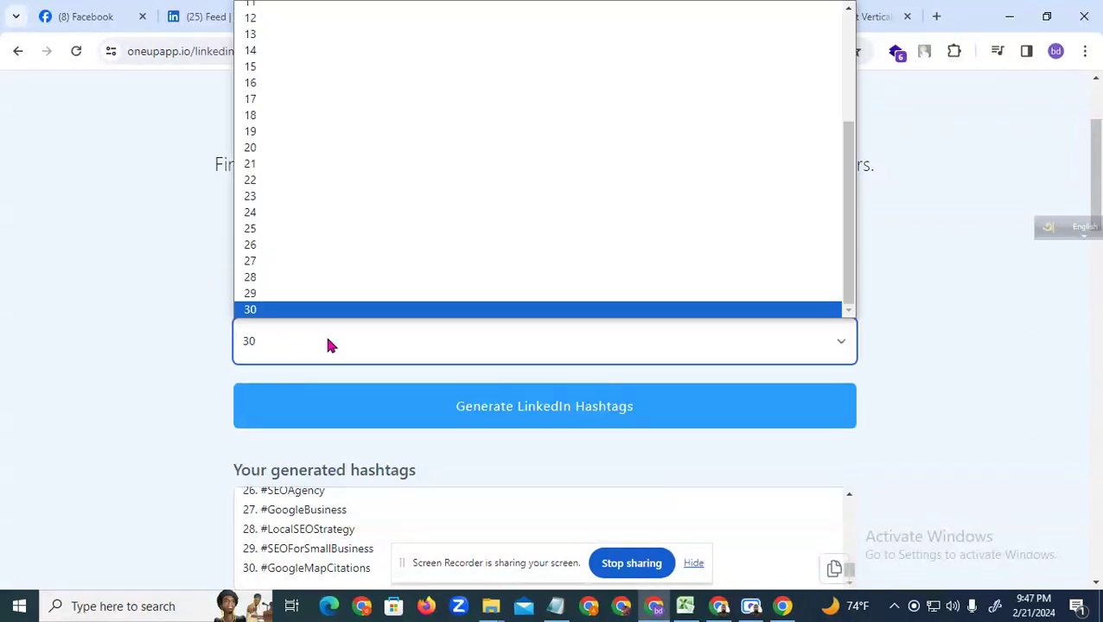
left_click(267, 150)
scroll(294, 372, "down", 1)
left_click(523, 329)
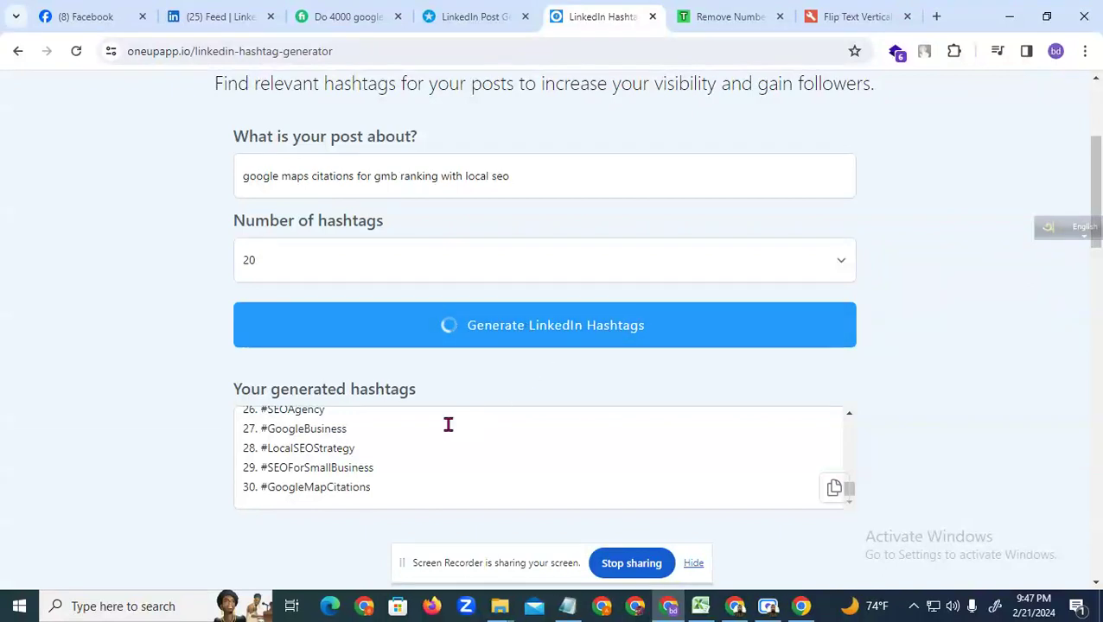
Step: Select the whole list of newly generated hashtags and copy it
left_click_drag(437, 489, 236, 410)
right_click(270, 436)
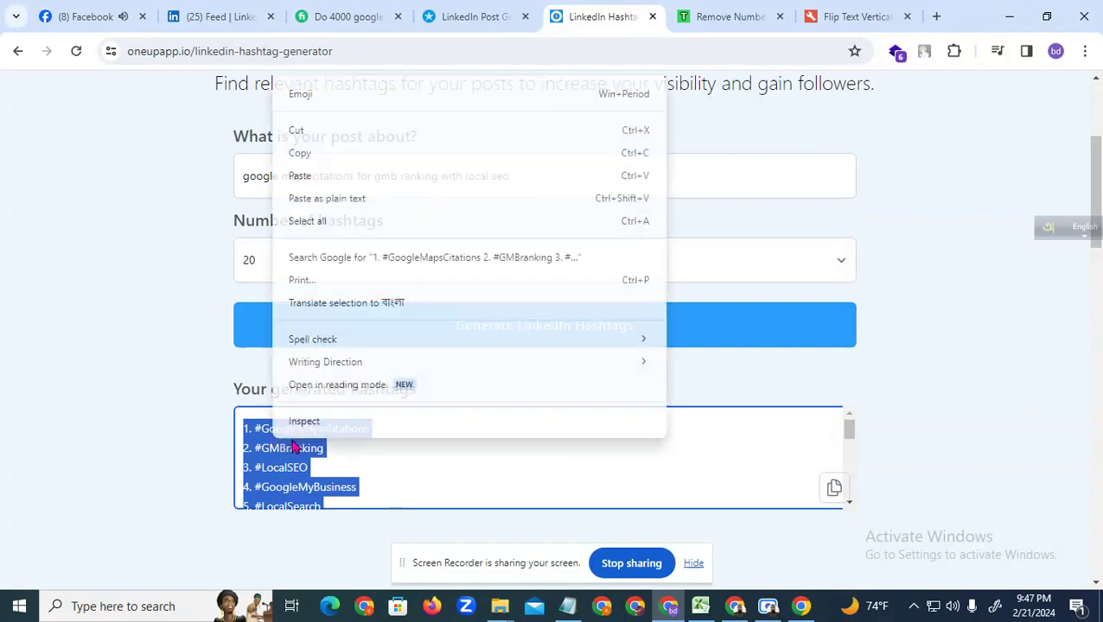
left_click(322, 161)
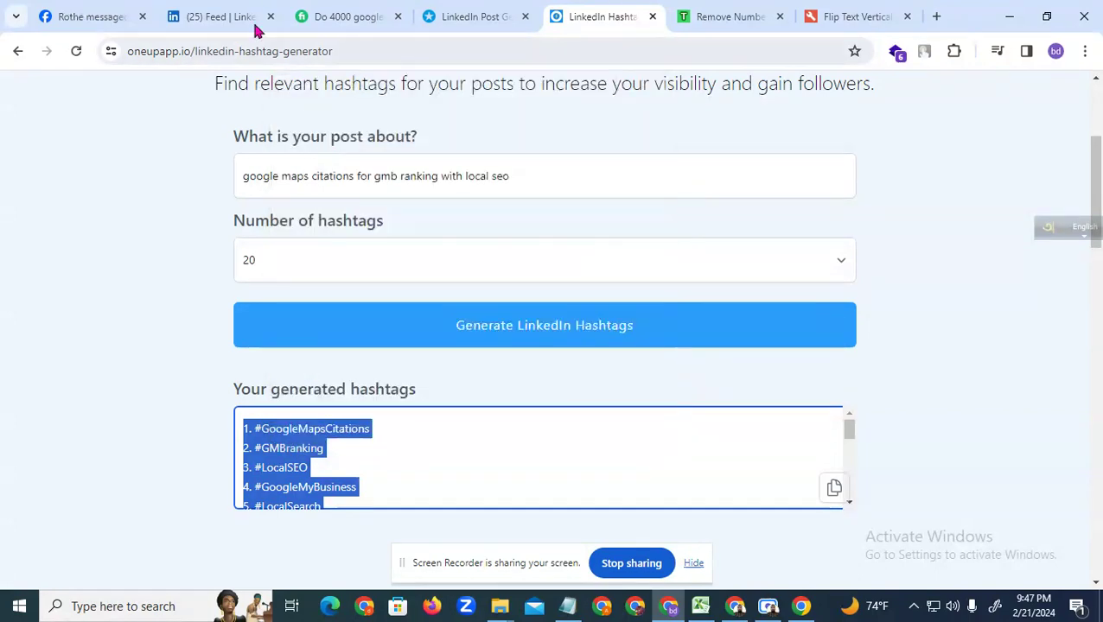
Step: Try adding the copied numbered hashtag list to the end of the LinkedIn post, and delete the pasted list again
left_click(250, 24)
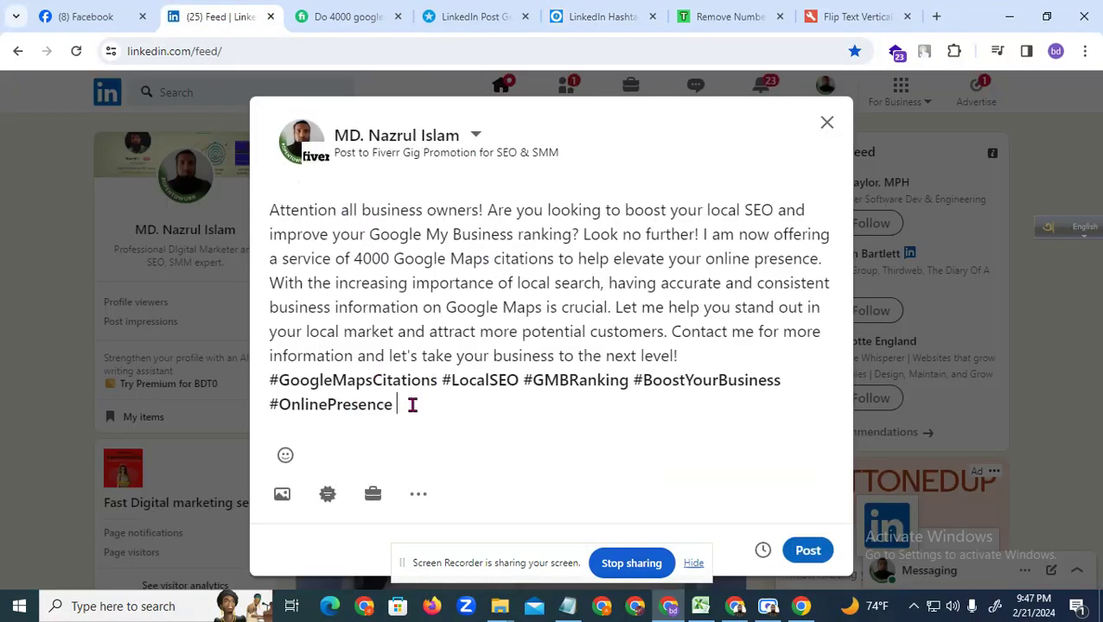
key("ctrl+v")
scroll(423, 363, "down", 3)
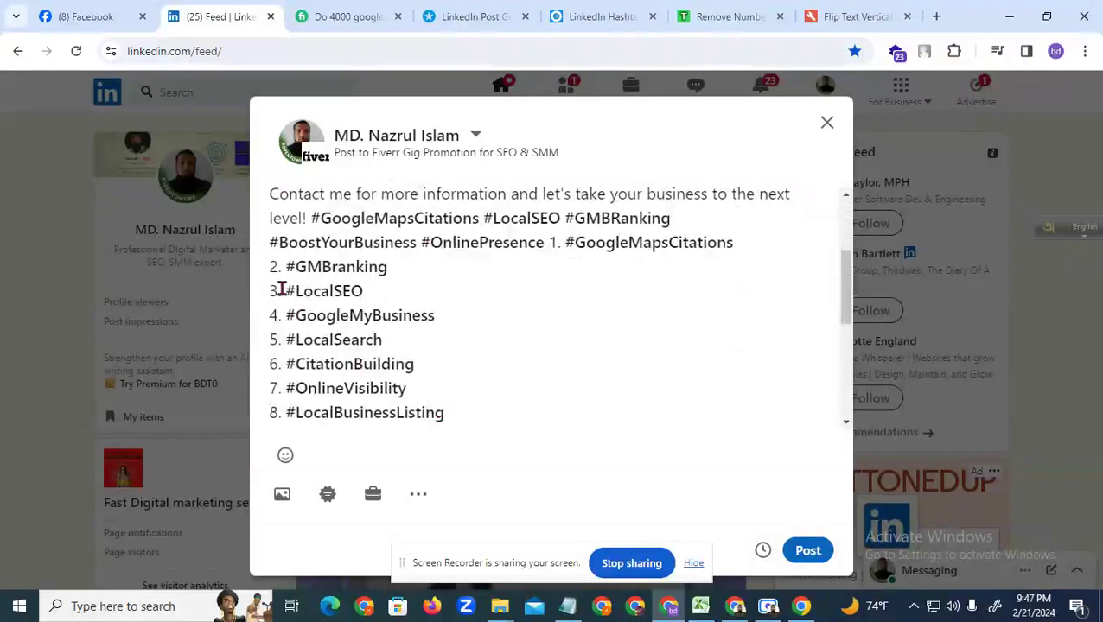
left_click_drag(279, 264, 374, 413)
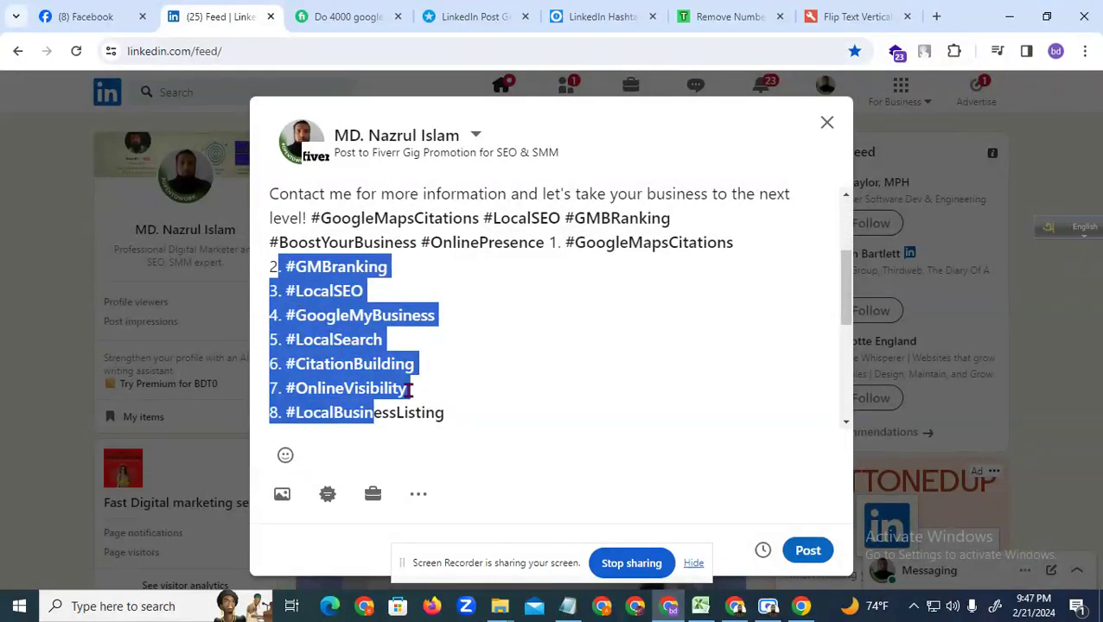
scroll(371, 372, "down", 2)
scroll(424, 375, "up", 4)
left_click_drag(550, 325, 604, 459)
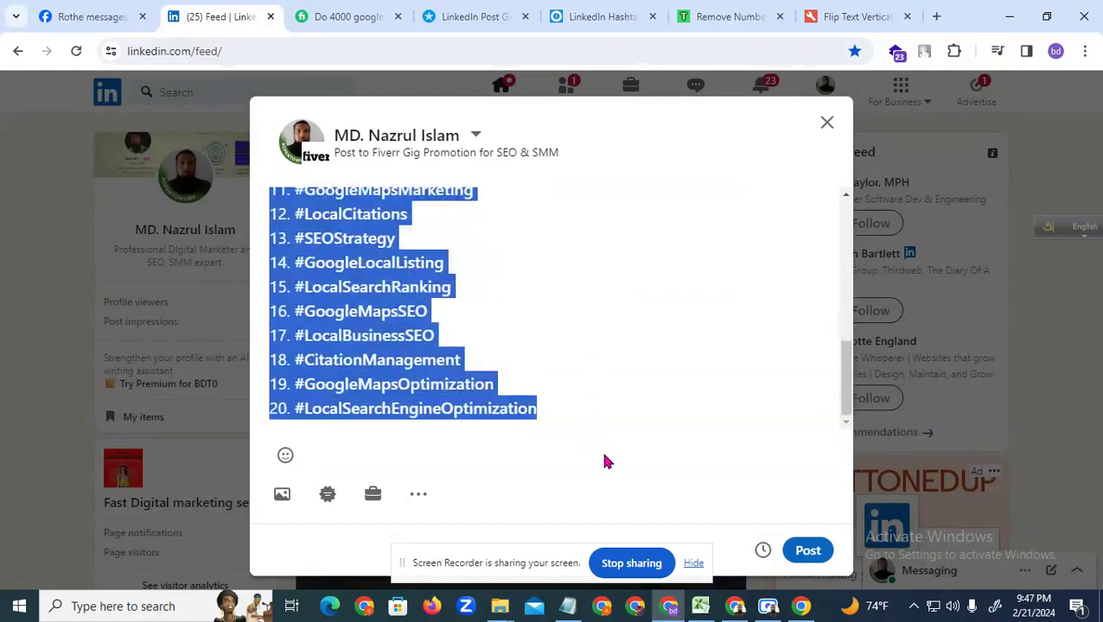
key("BackSpace")
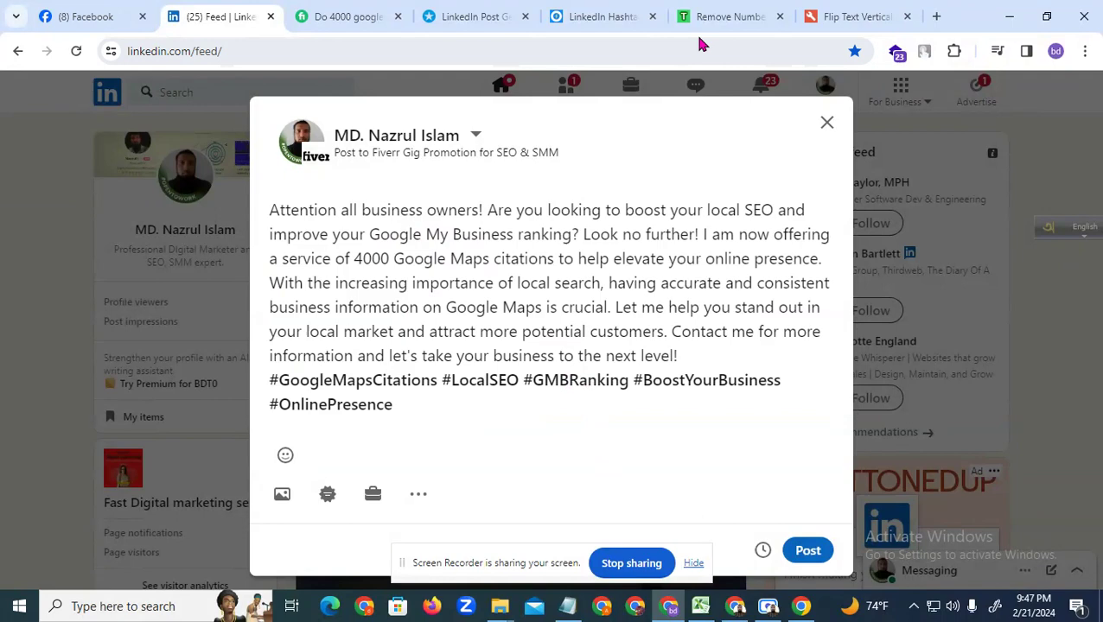
Step: Switch to the Remove Numbers Tool on textfixer.com and clear the old hashtags from its text box
left_click(625, 17)
left_click(722, 17)
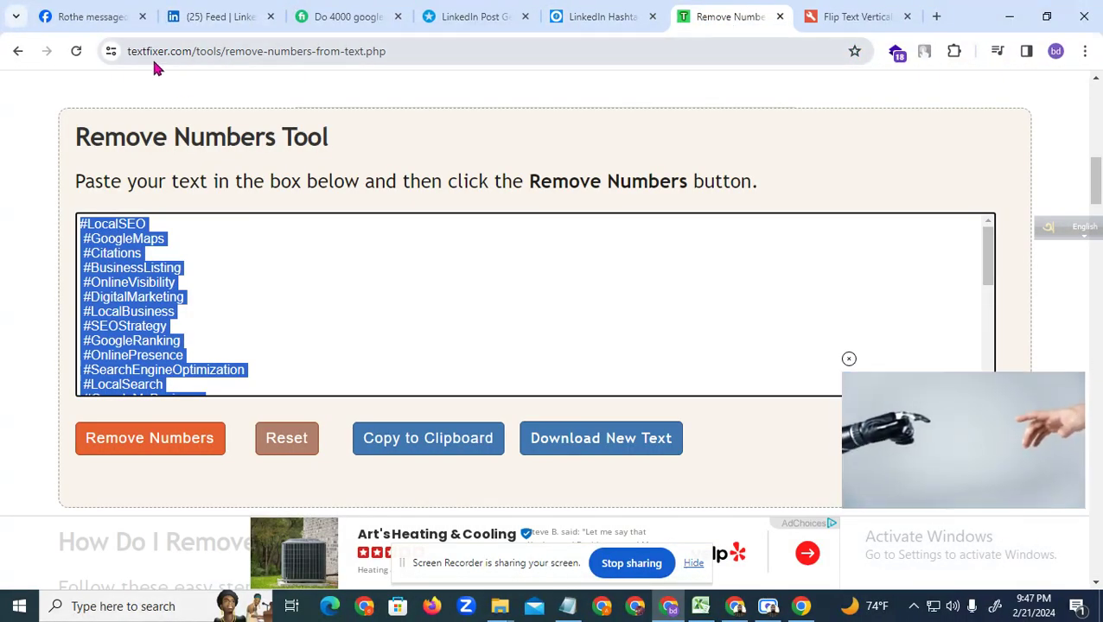
left_click_drag(187, 51, 152, 51)
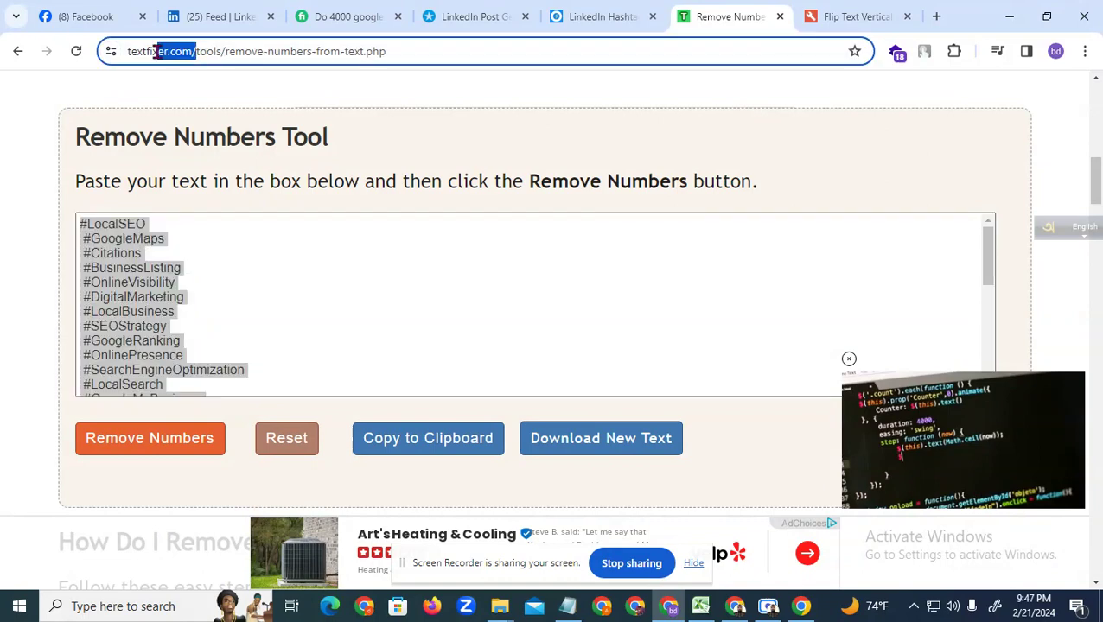
left_click(54, 104)
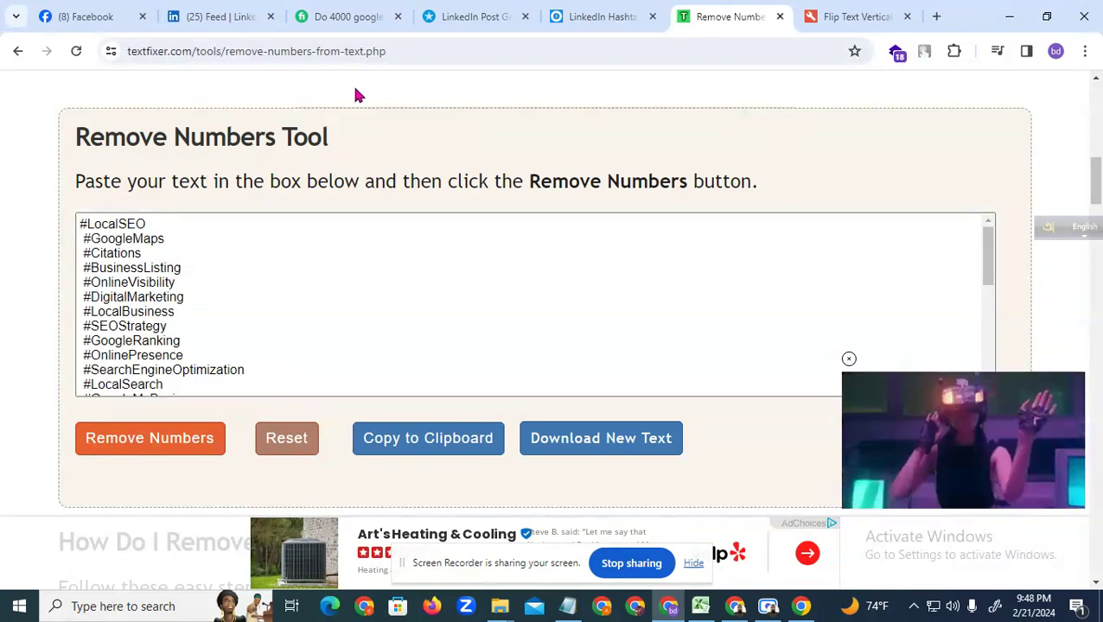
scroll(138, 313, "down", 1)
scroll(163, 357, "down", 3)
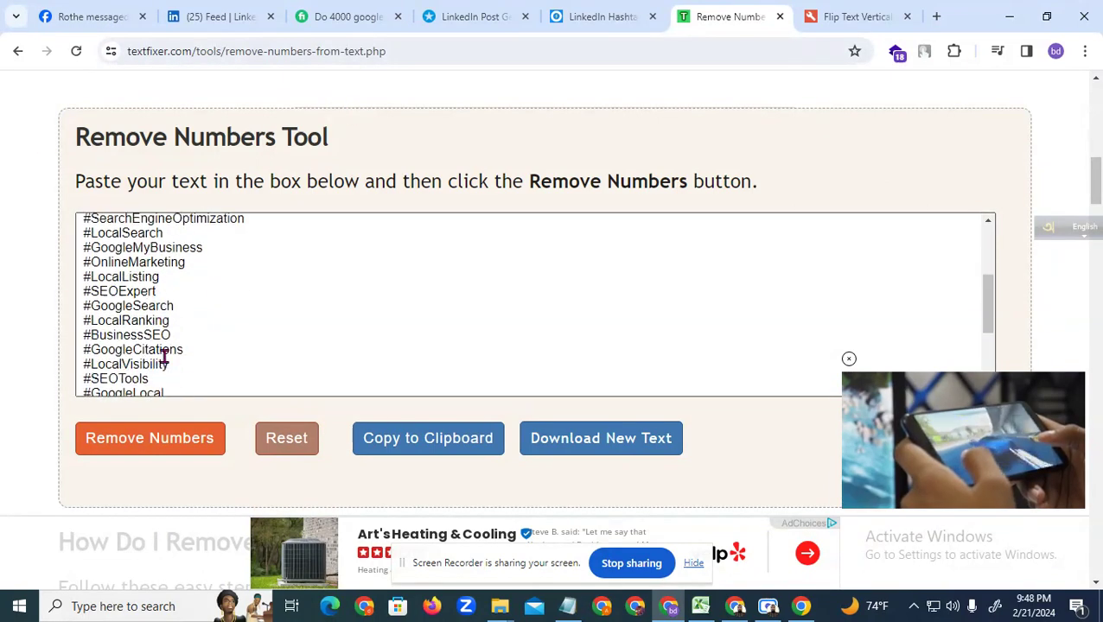
left_click(216, 387)
left_click_drag(216, 387, 76, 222)
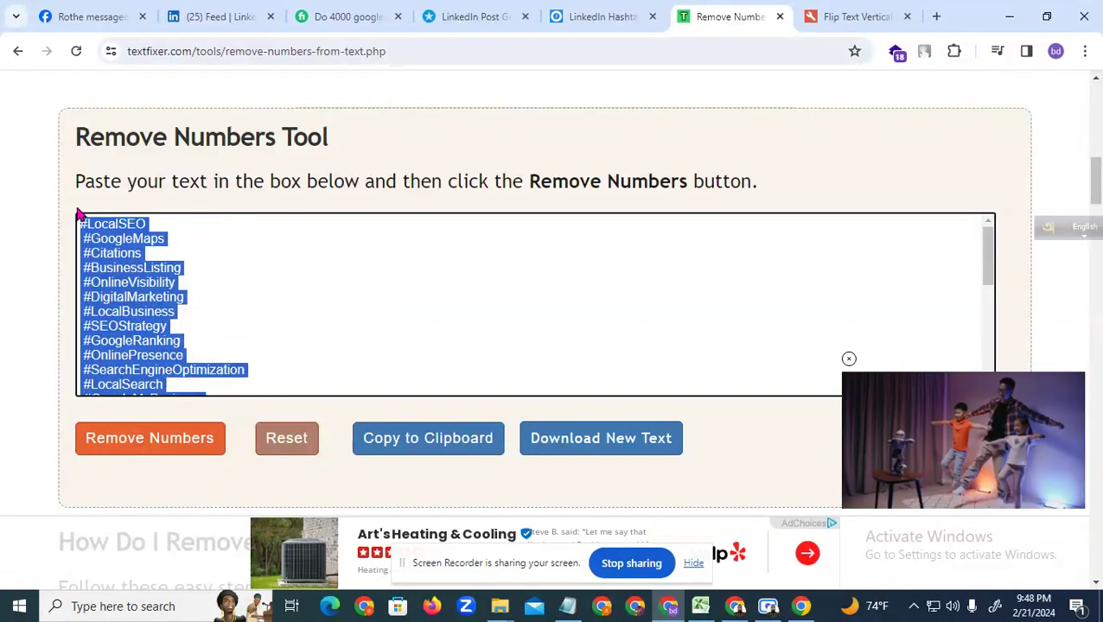
key("BackSpace")
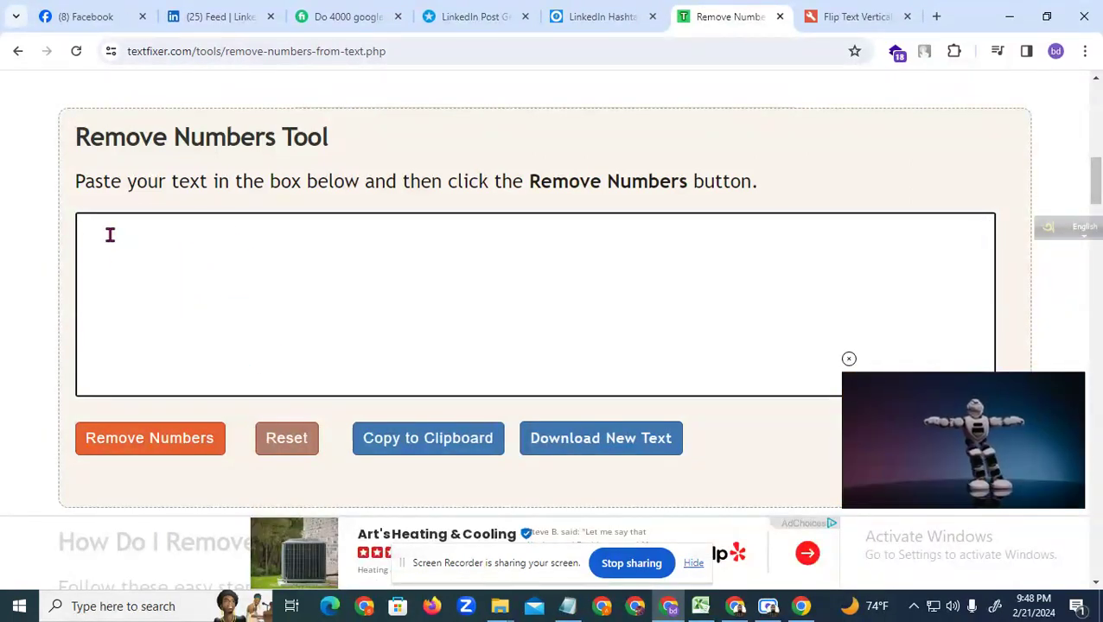
Step: Paste the copied numbered hashtag list into the Remove Numbers Tool and strip the numbers from it
key("ctrl+v")
scroll(155, 298, "up", 1)
scroll(147, 285, "down", 2)
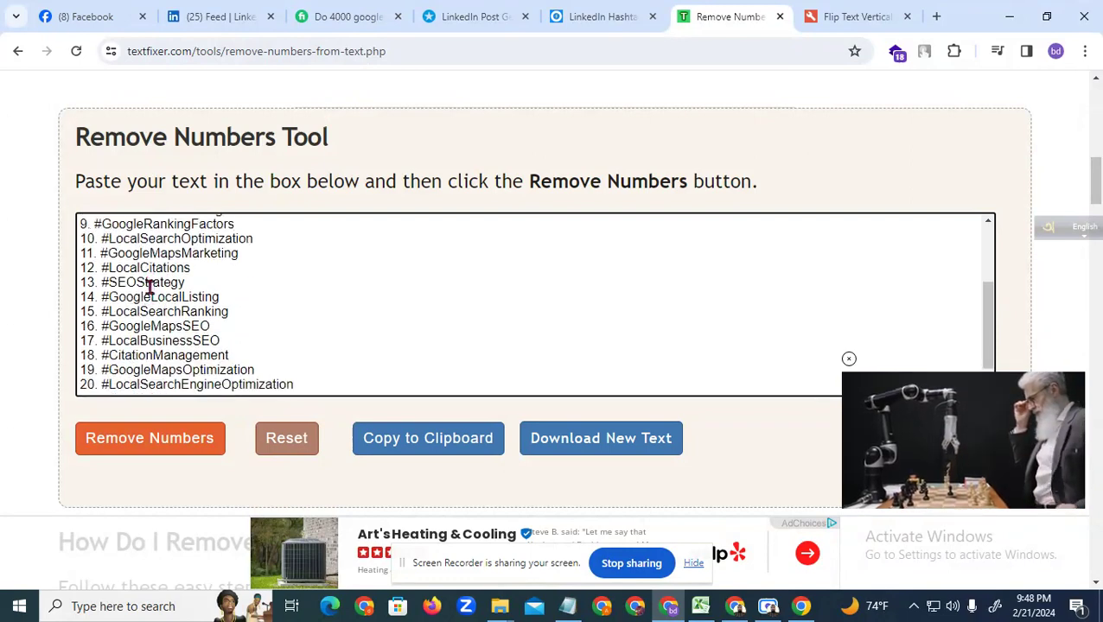
scroll(266, 381, "down", 1)
left_click_drag(83, 172, 69, 177)
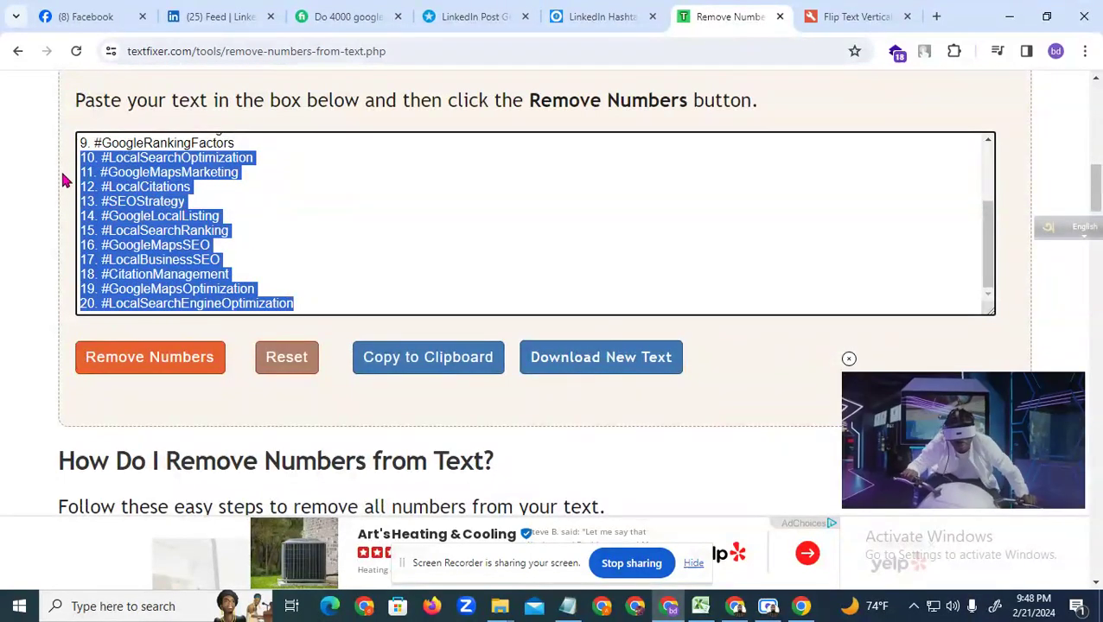
left_click(44, 201)
scroll(260, 232, "up", 1)
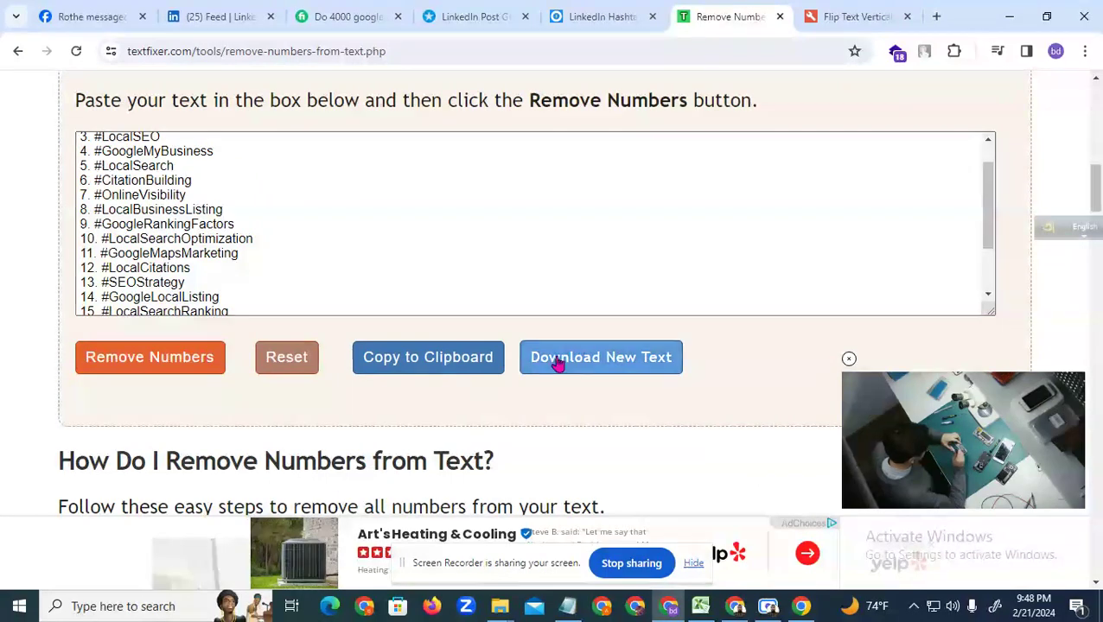
left_click(169, 368)
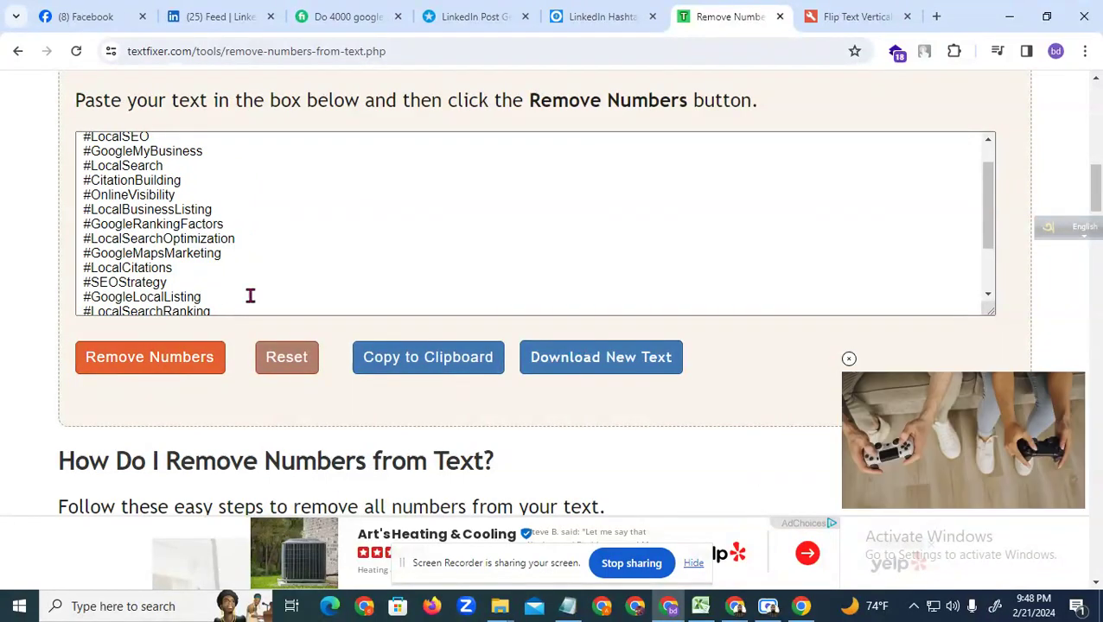
Step: Copy the whole list of number-free hashtags to the clipboard
left_click_drag(83, 144, 132, 275)
left_click(437, 364)
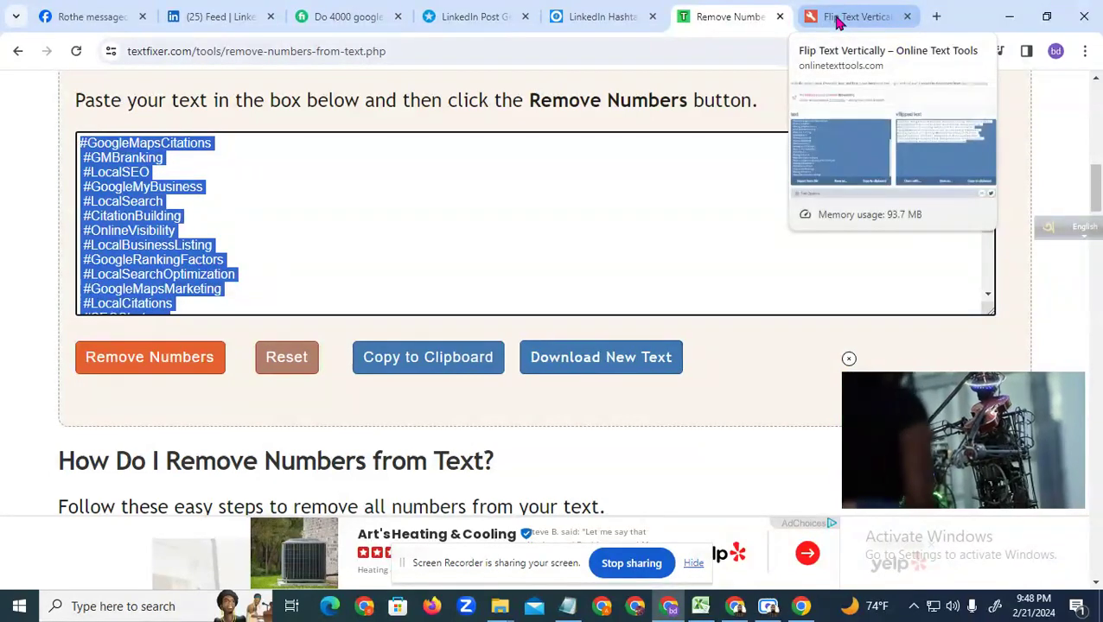
left_click(234, 290)
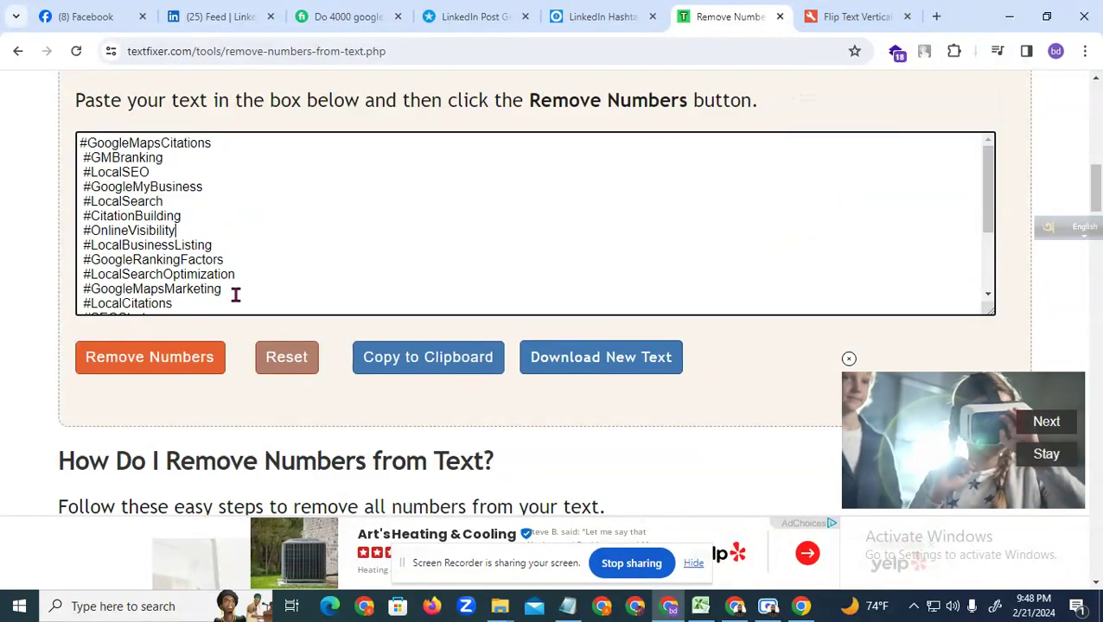
left_click_drag(185, 313, 80, 140)
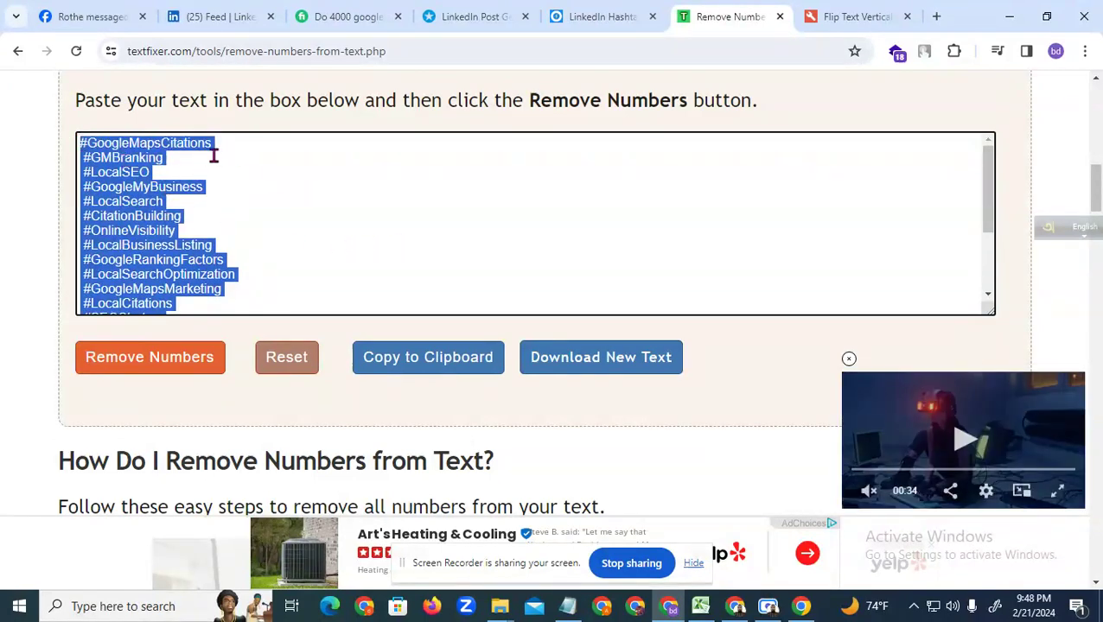
Step: Switch to the Flip Text Vertically tool on onlinetexttools.com and set the input text separator to Word-by-word Mode
left_click(837, 17)
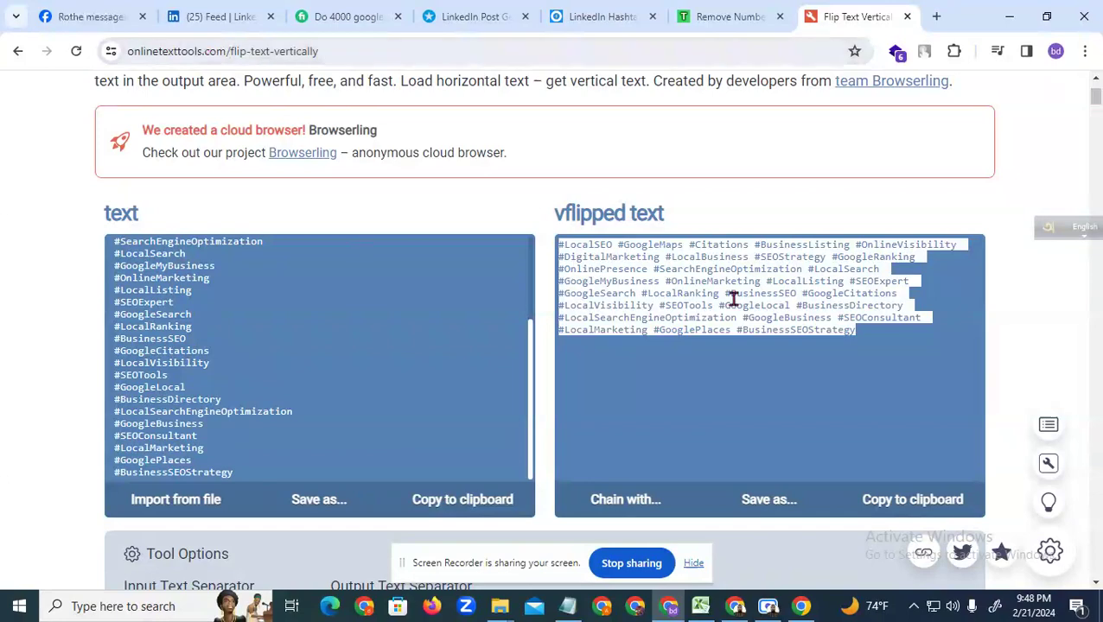
scroll(260, 423, "down", 1)
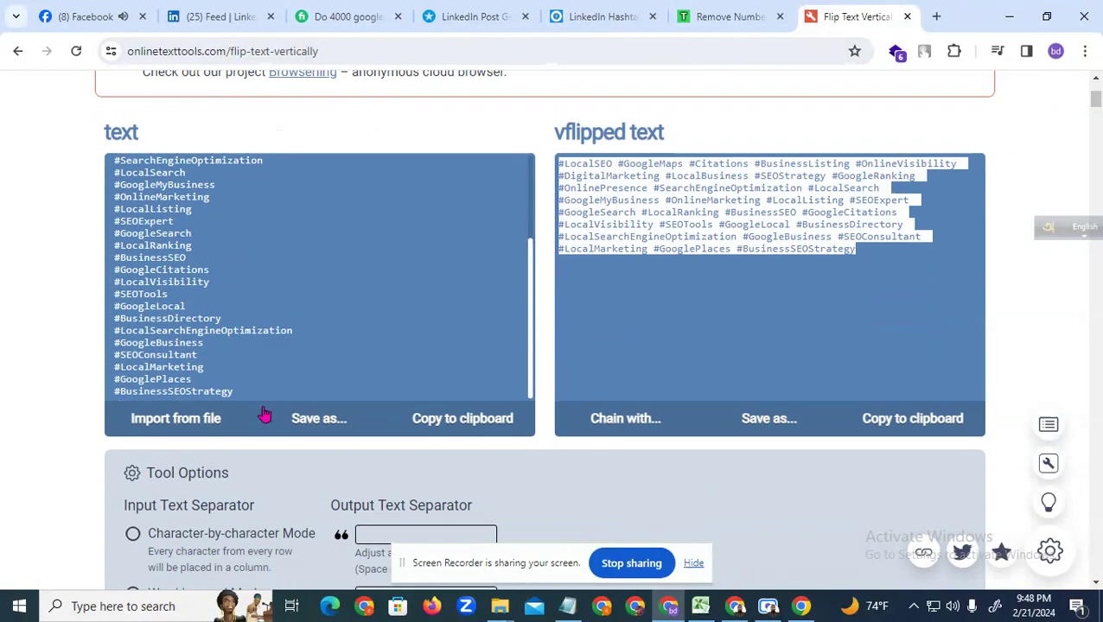
scroll(275, 380, "down", 1)
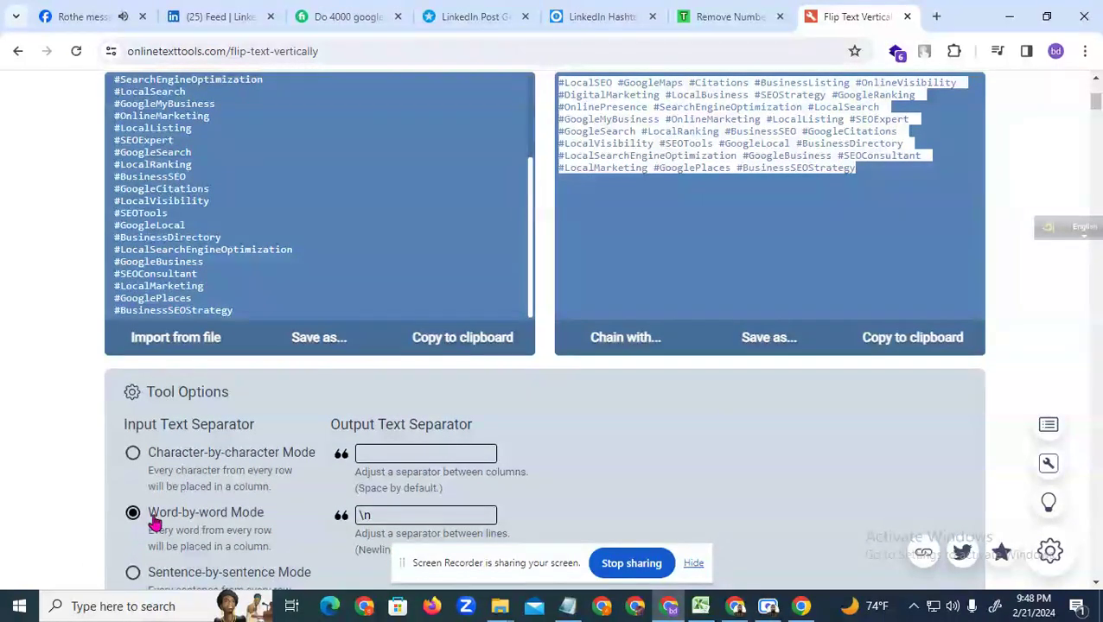
scroll(169, 484, "down", 1)
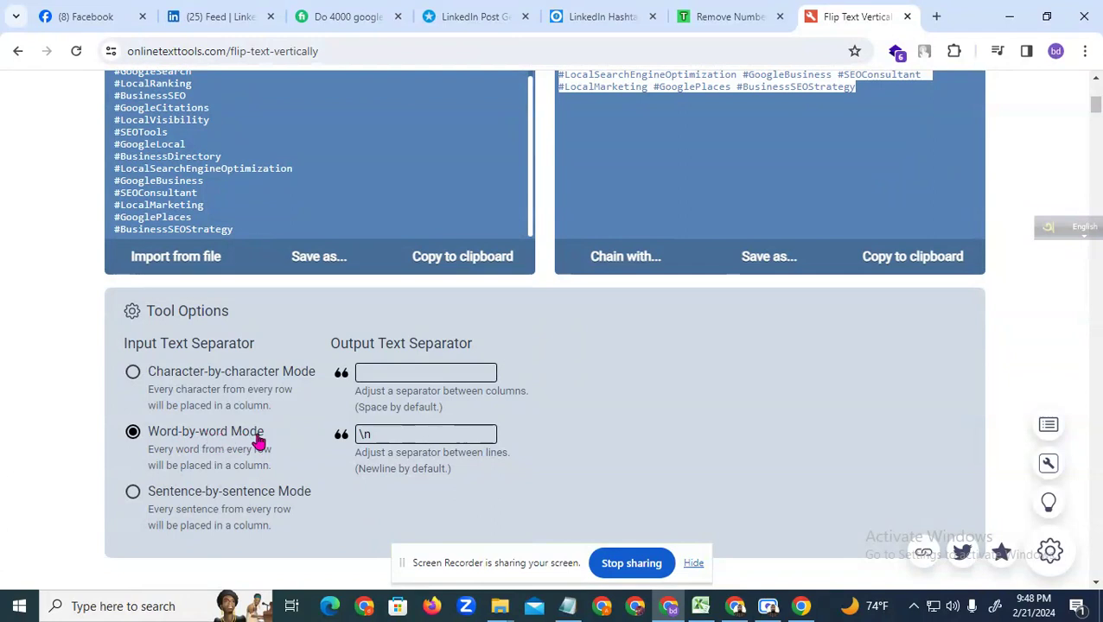
left_click(132, 434)
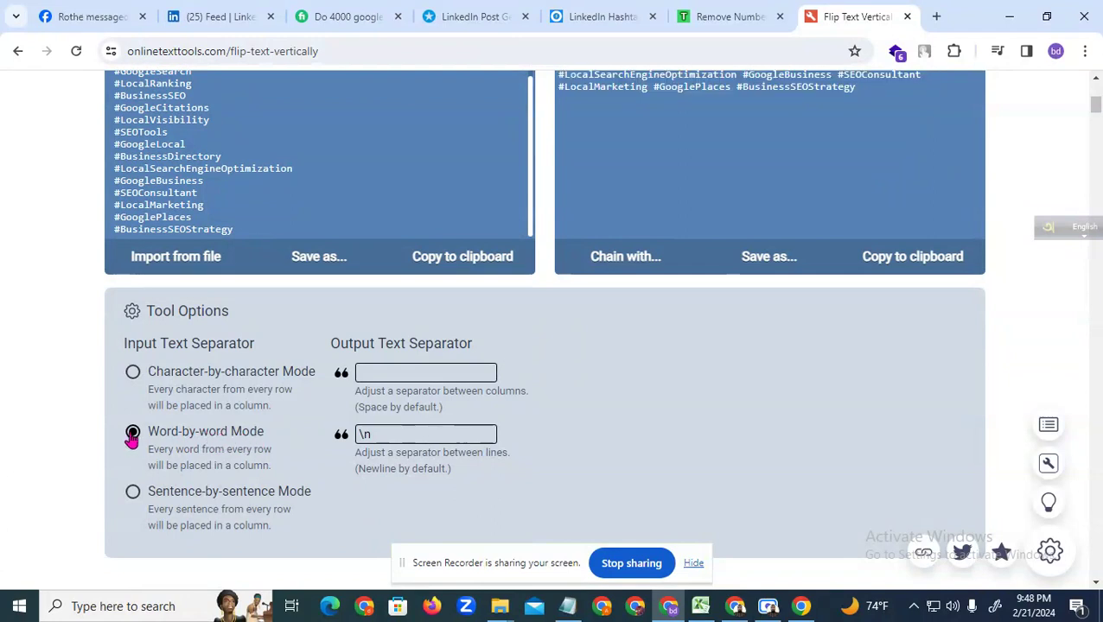
Step: Try Character-by-character Mode on the existing hashtags, and switch the input text separator back to Word-by-word Mode
left_click(132, 372)
scroll(158, 385, "up", 1)
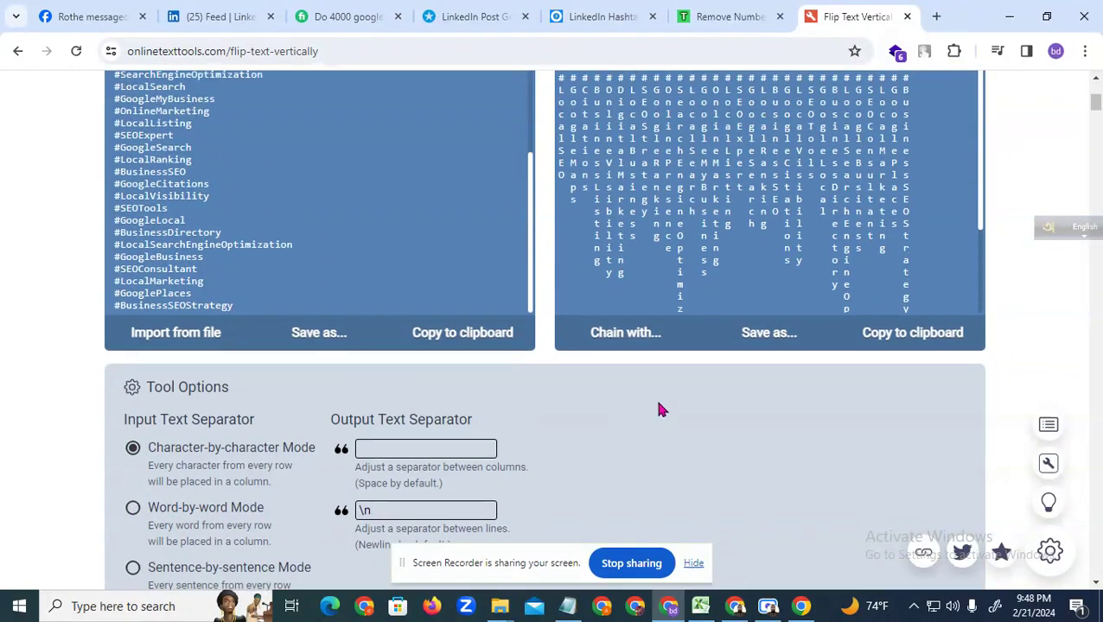
left_click_drag(916, 288, 711, 192)
left_click(132, 514)
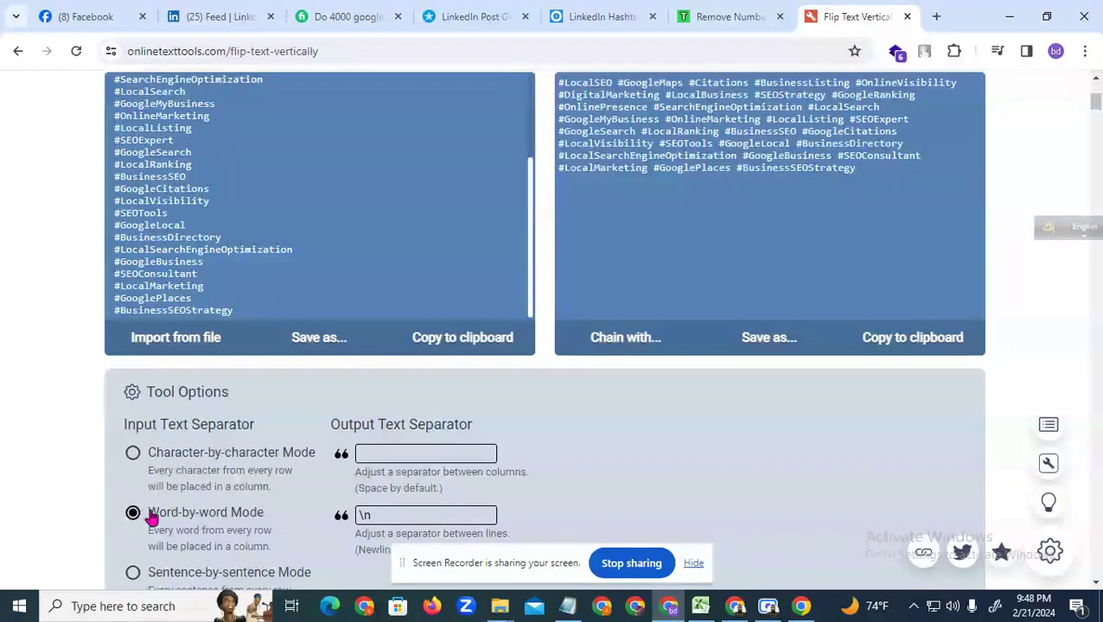
Step: Replace the old hashtags in the flip tool's input text with the copied number-free hashtag list
scroll(346, 406, "up", 2)
scroll(241, 441, "down", 3)
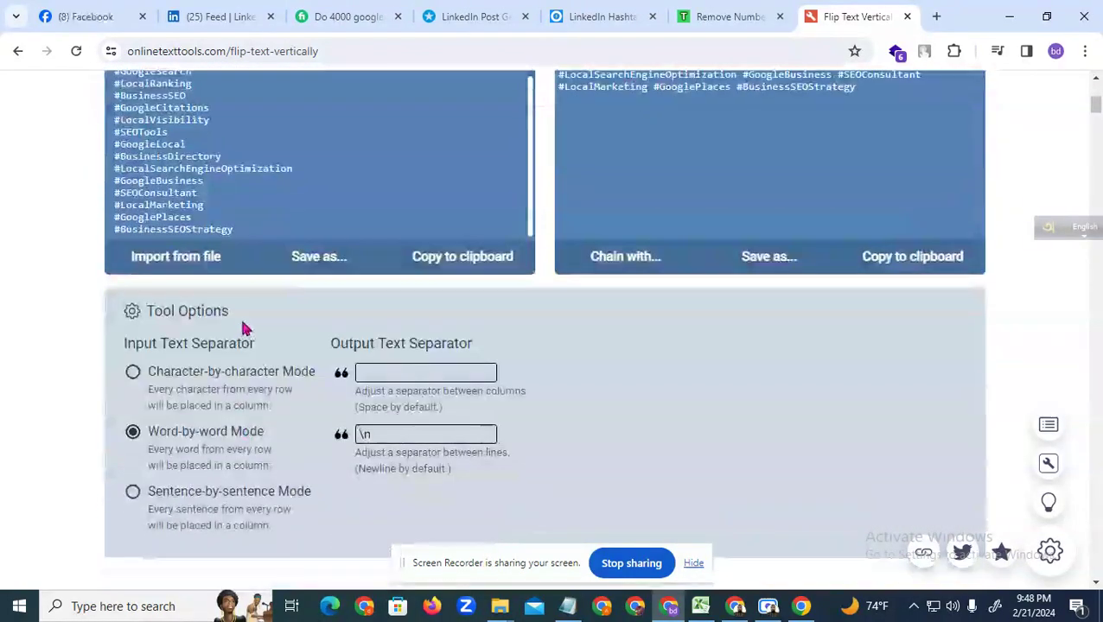
scroll(241, 328, "up", 2)
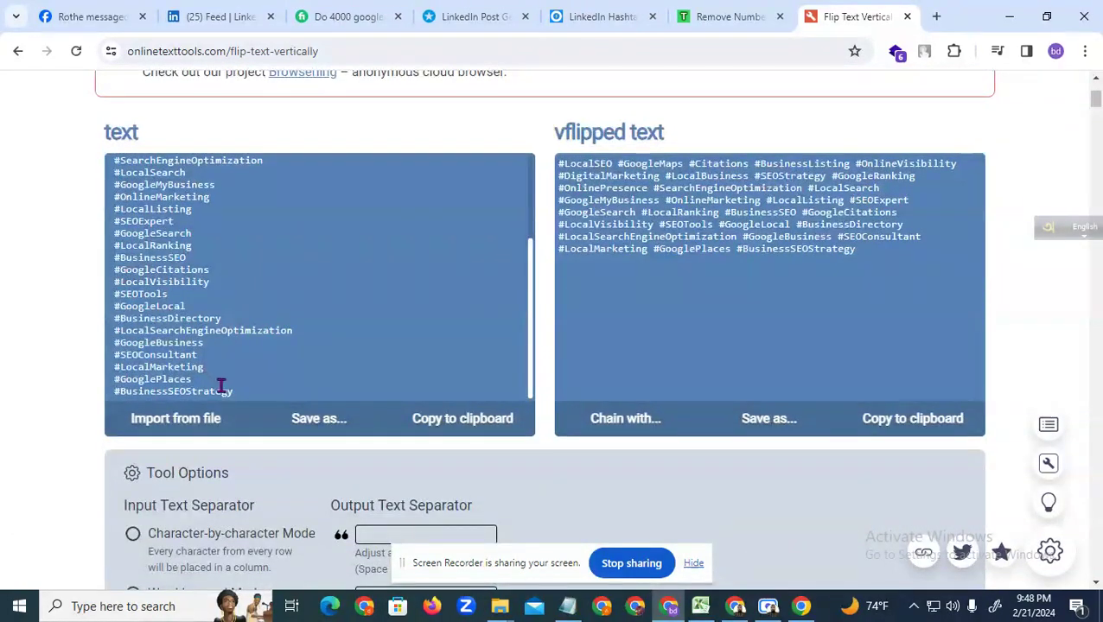
left_click_drag(239, 393, 85, 152)
key("BackSpace")
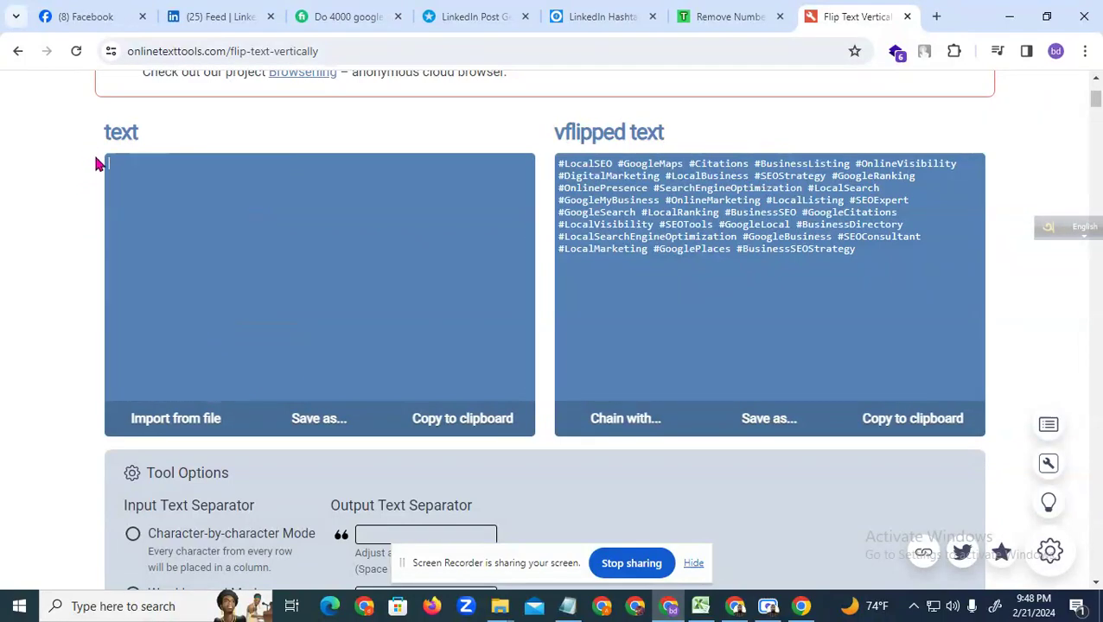
key("ctrl+v")
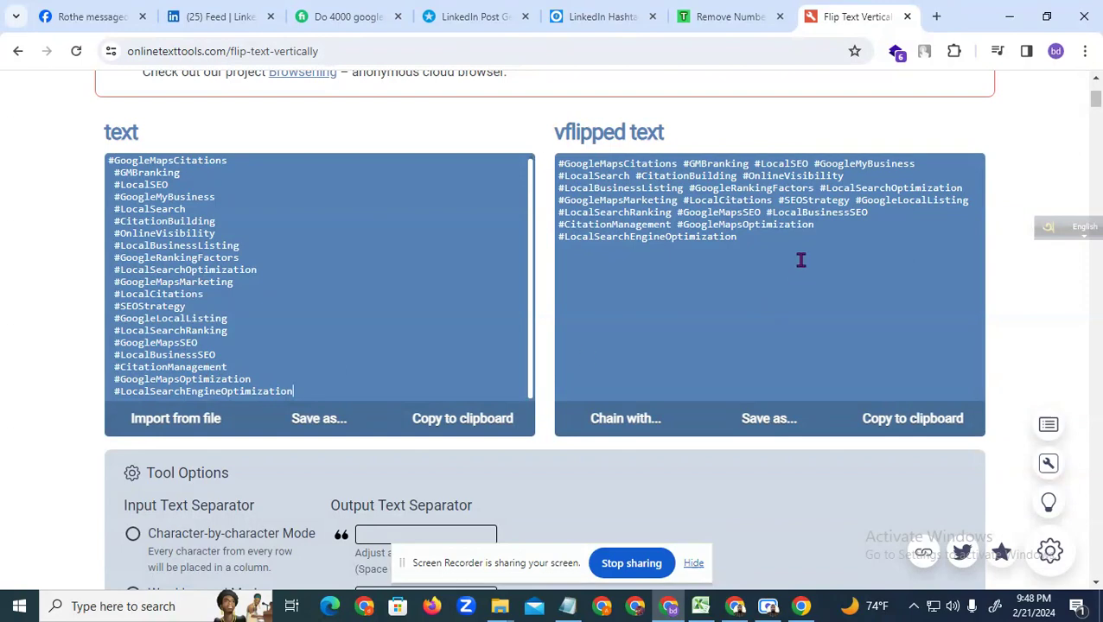
Step: Copy the flipped hashtags from the output text and paste them at the end of the LinkedIn post
left_click_drag(762, 243, 557, 174)
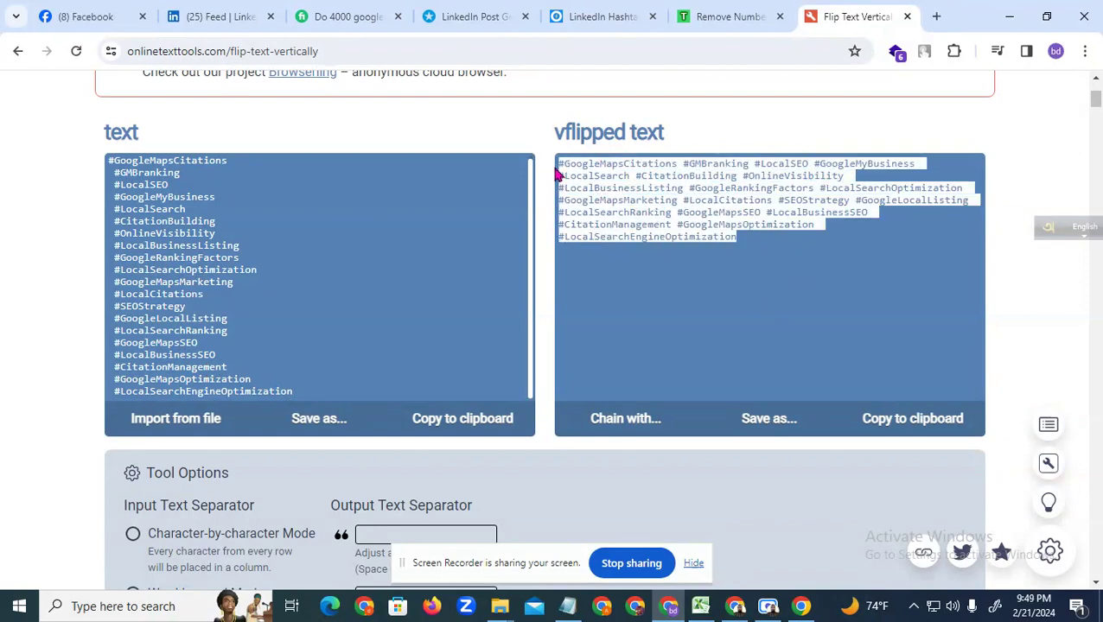
key("ctrl+c")
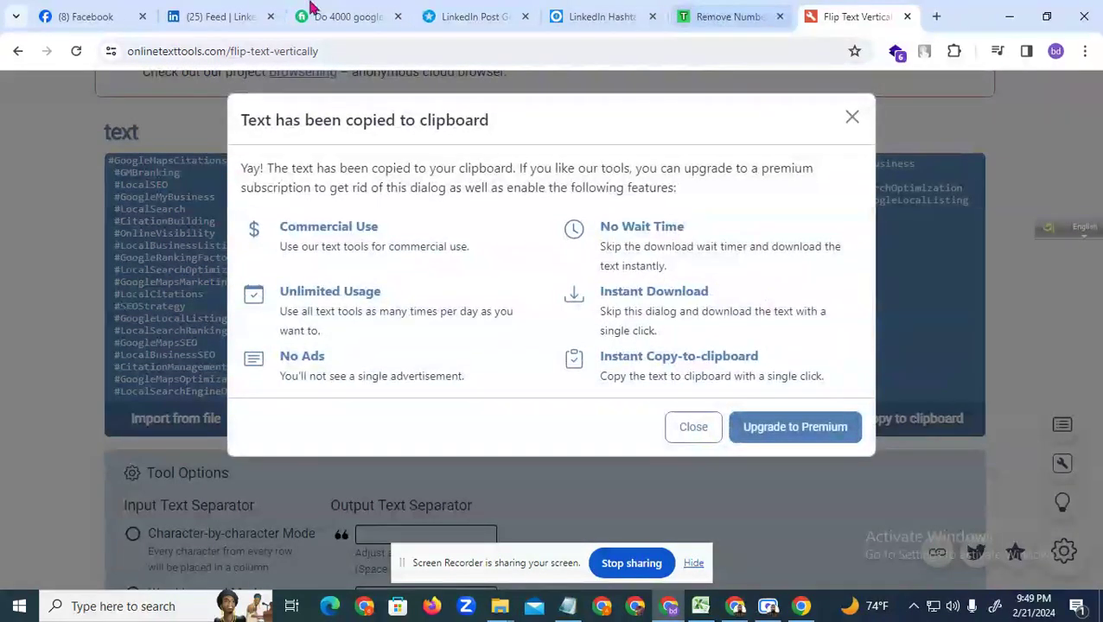
left_click(229, 12)
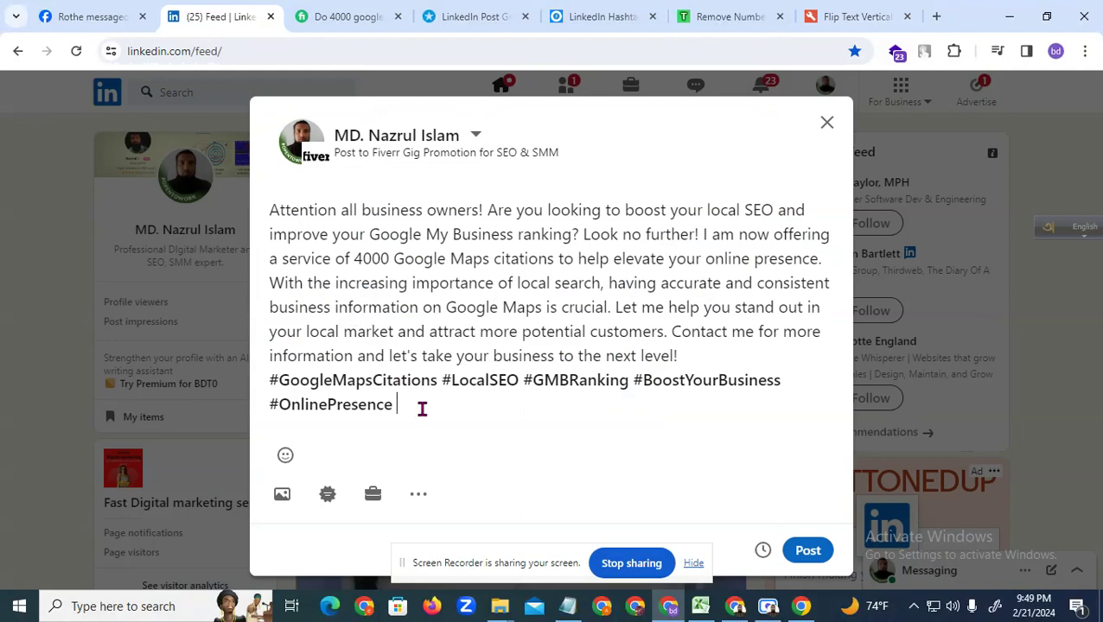
key("ctrl+v")
scroll(464, 387, "down", 3)
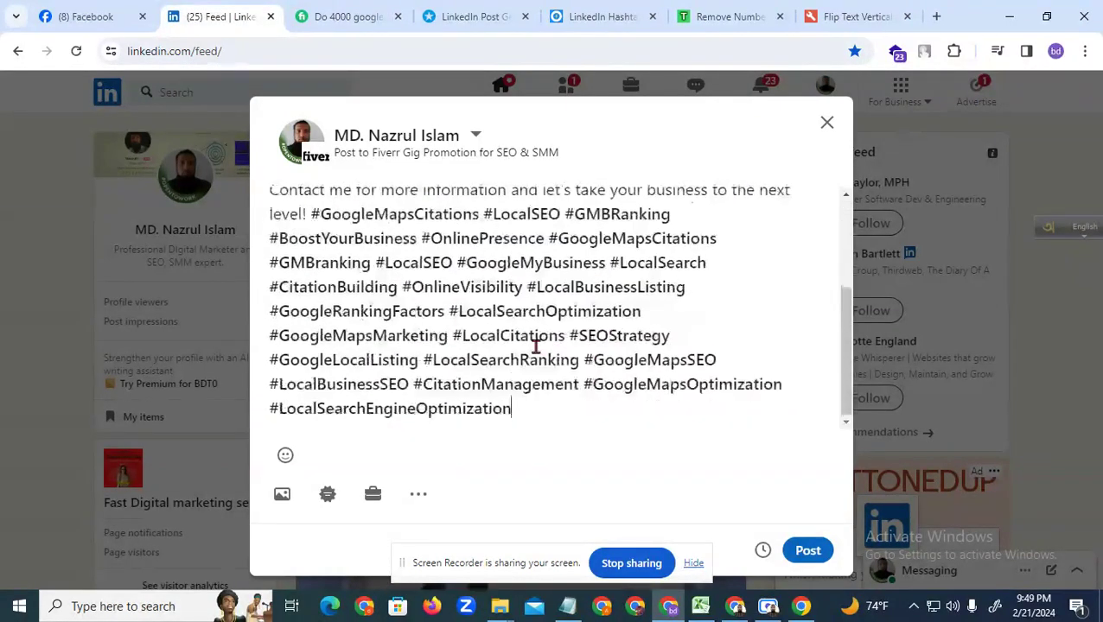
Step: Separate the hashtags from the post's body text with a blank line after "take your business to the next level!"
scroll(475, 396, "up", 2)
left_click(311, 295)
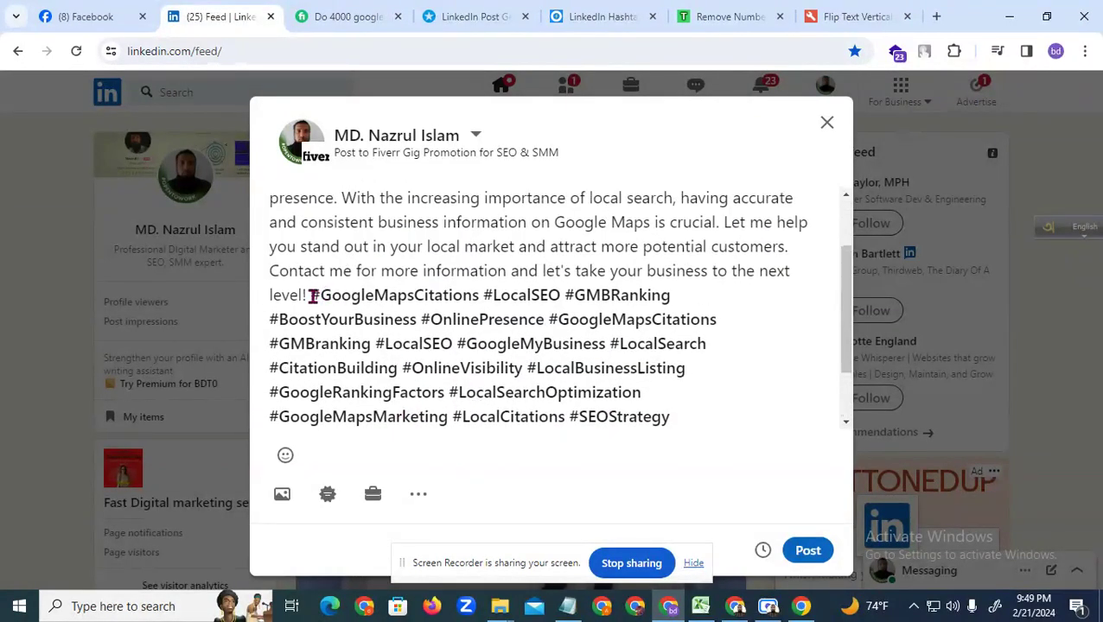
key("Return")
key("Return")
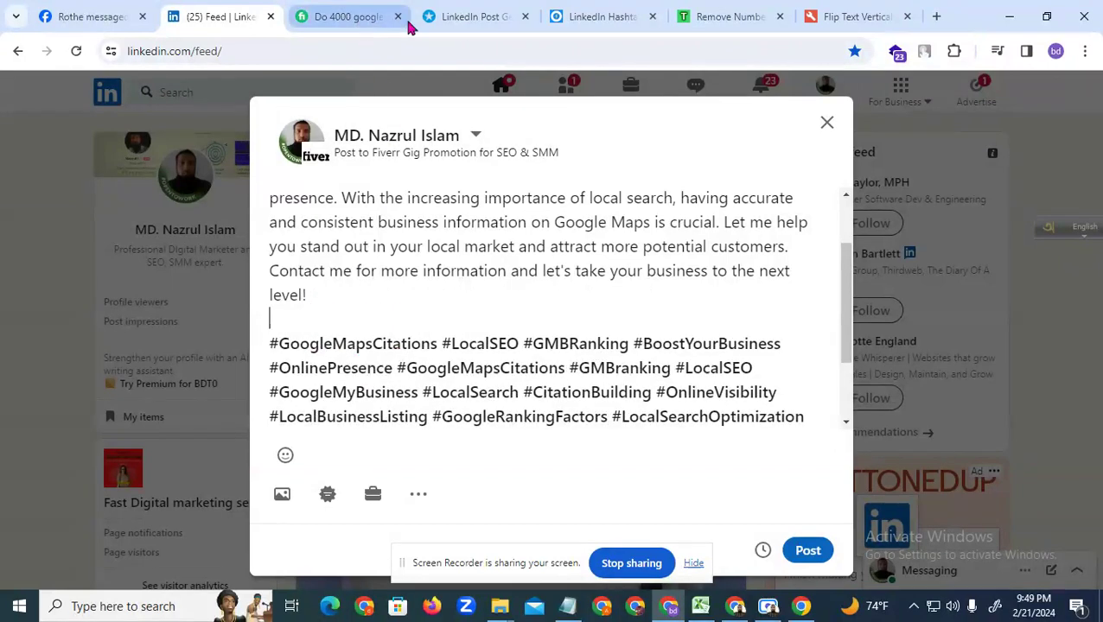
Step: Copy the share link of the Fiverr gig about 4000 Google Maps citations
left_click(382, 17)
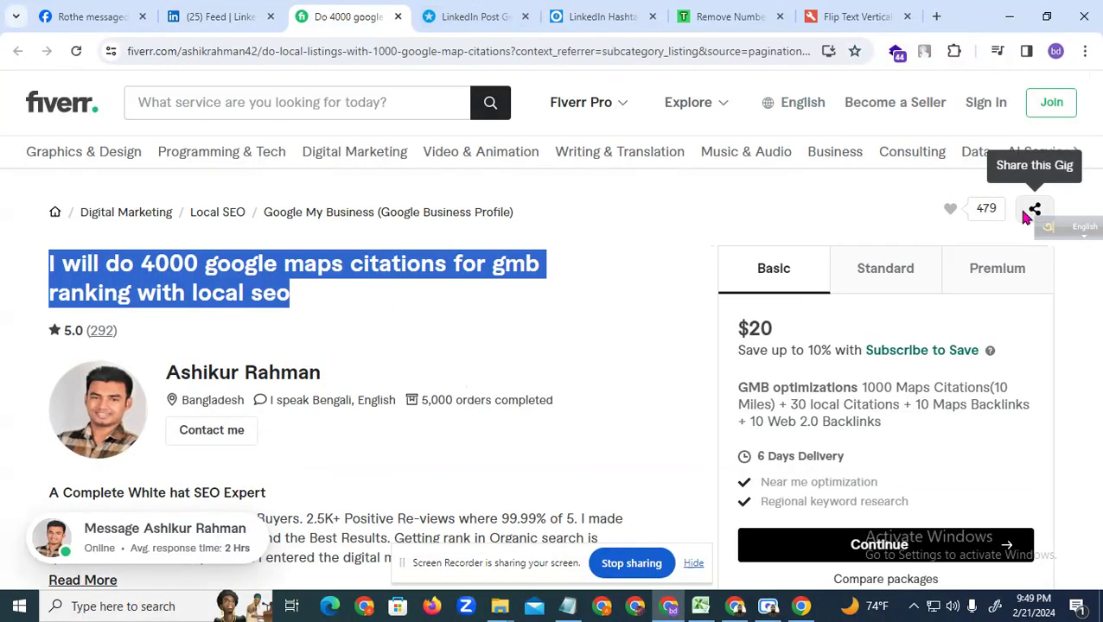
left_click(1026, 213)
left_click(694, 356)
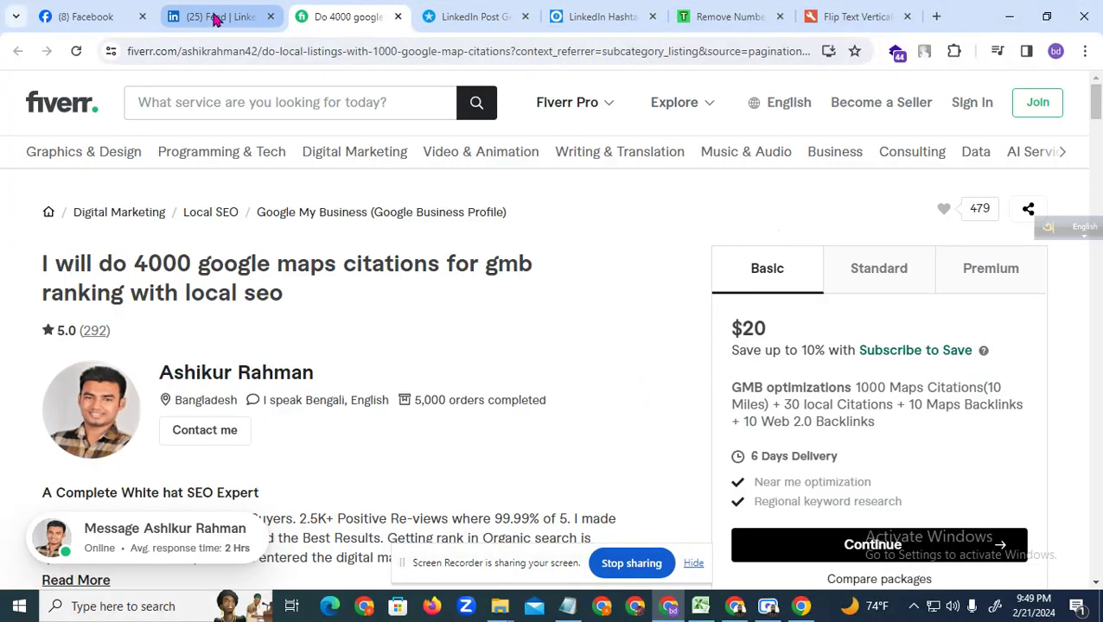
left_click(216, 16)
left_click(292, 321)
key("ctrl+v")
scroll(418, 370, "down", 5)
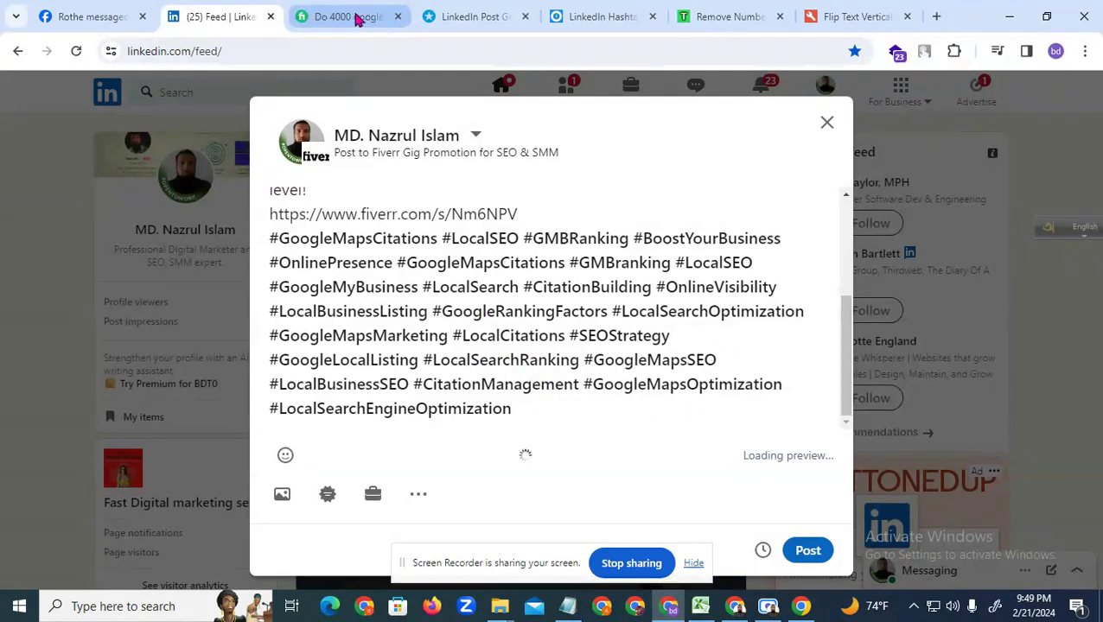
Step: Review the topic entered in the LinkedIn post generator and the full text of its generated post
left_click(475, 13)
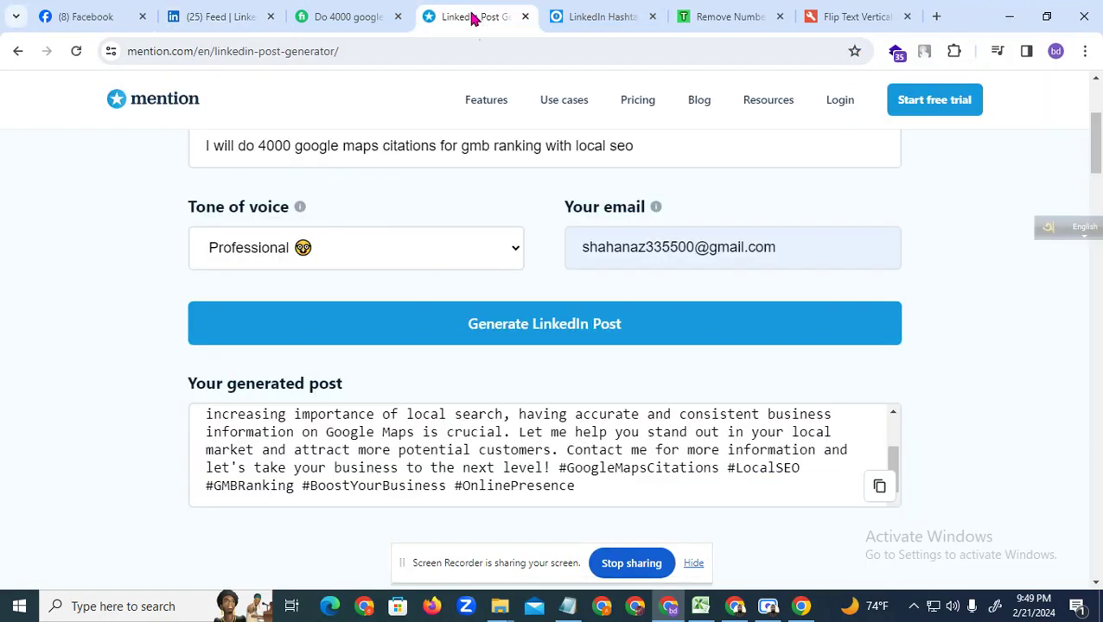
scroll(443, 361, "up", 2)
left_click_drag(655, 310, 198, 323)
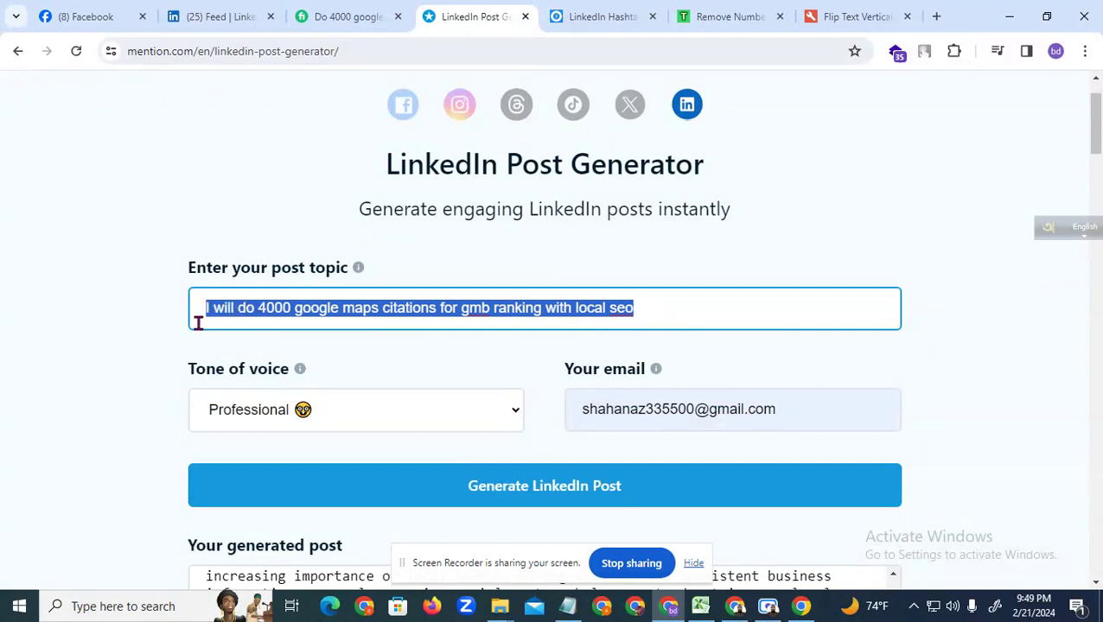
left_click(397, 308)
left_click_drag(663, 305, 218, 308)
scroll(173, 316, "down", 2)
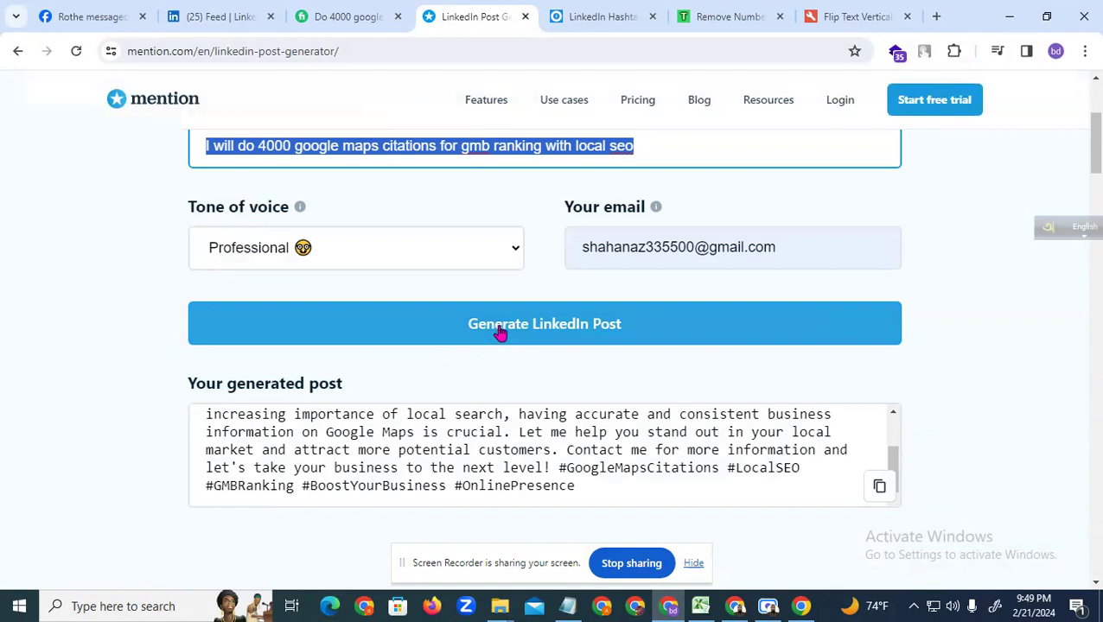
left_click_drag(596, 479, 268, 408)
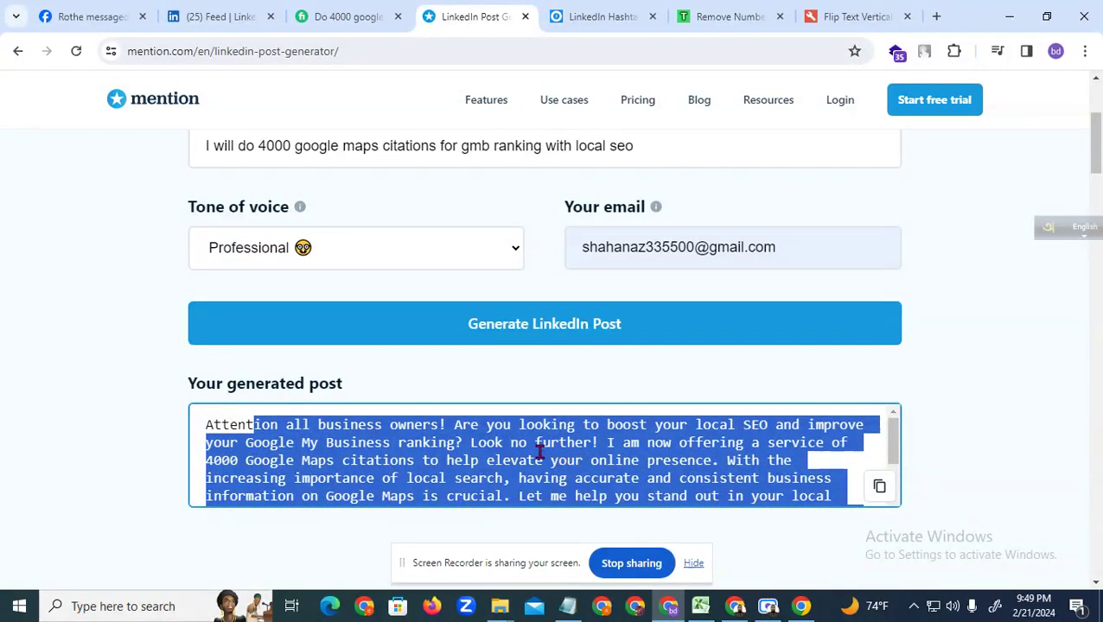
Step: Review the LinkedIn hashtag generator's topic and numbered hashtags, and the number-free list in the Remove Numbers tool
left_click(608, 15)
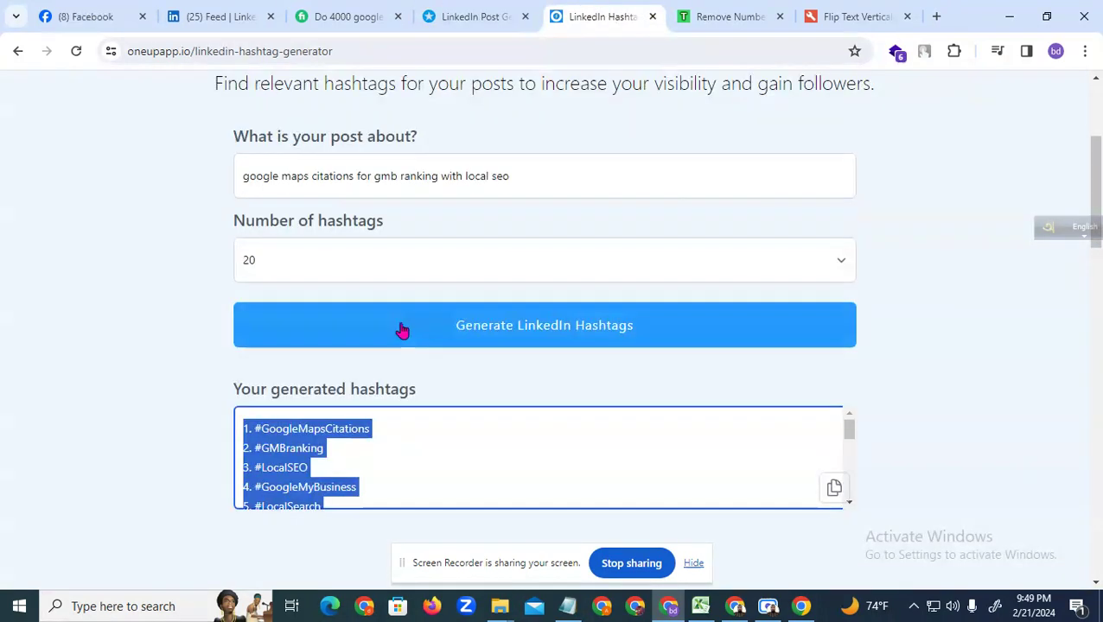
left_click_drag(533, 179, 270, 177)
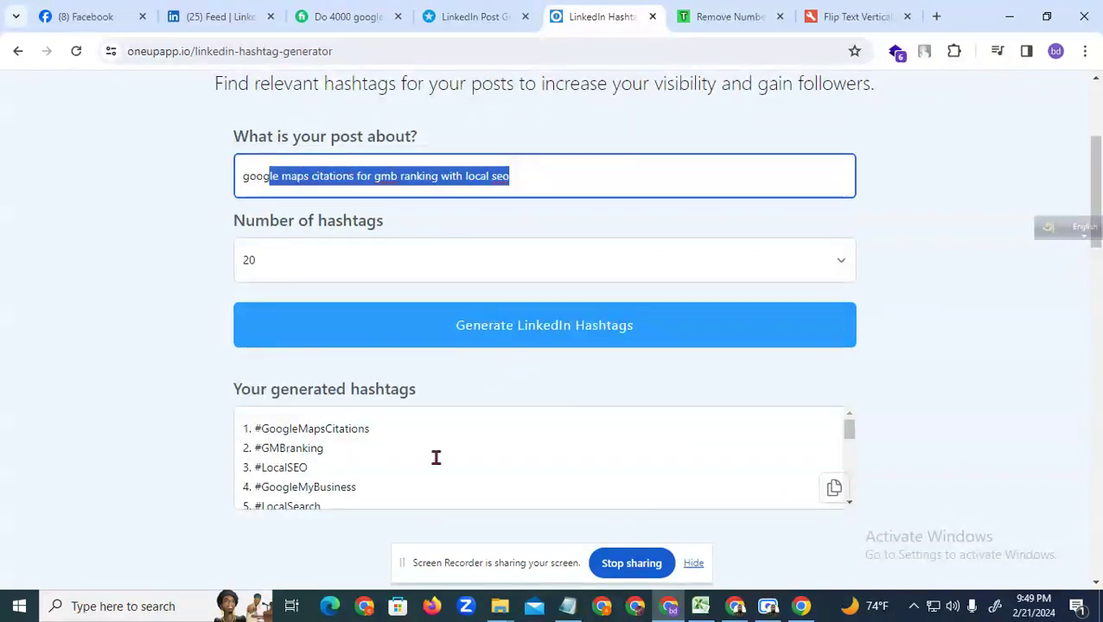
scroll(364, 415, "down", 2)
left_click_drag(356, 326, 221, 259)
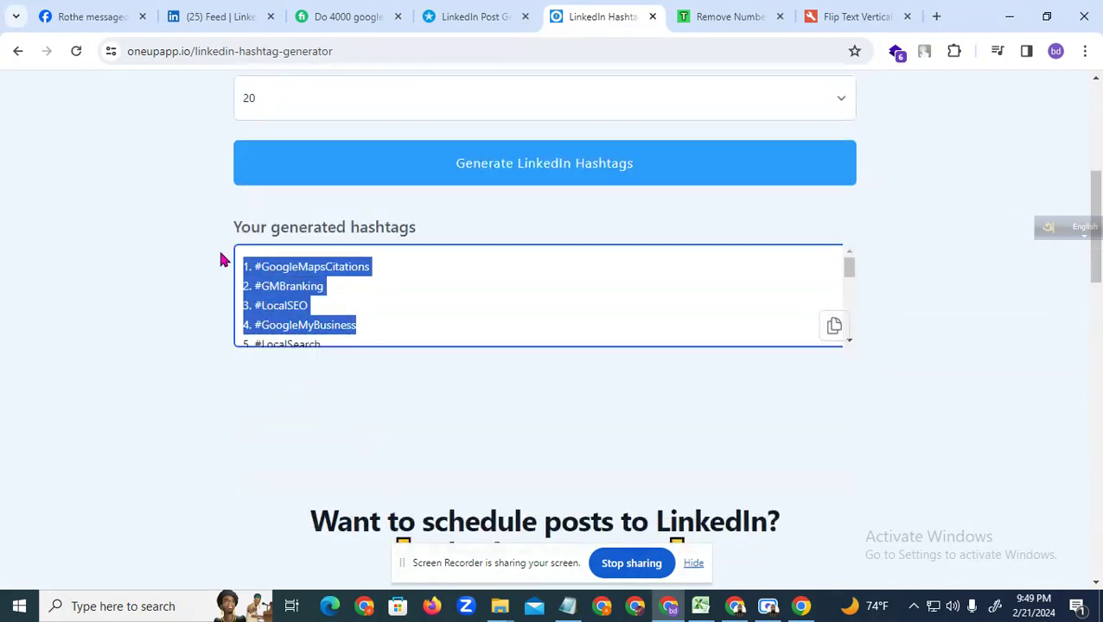
left_click(720, 15)
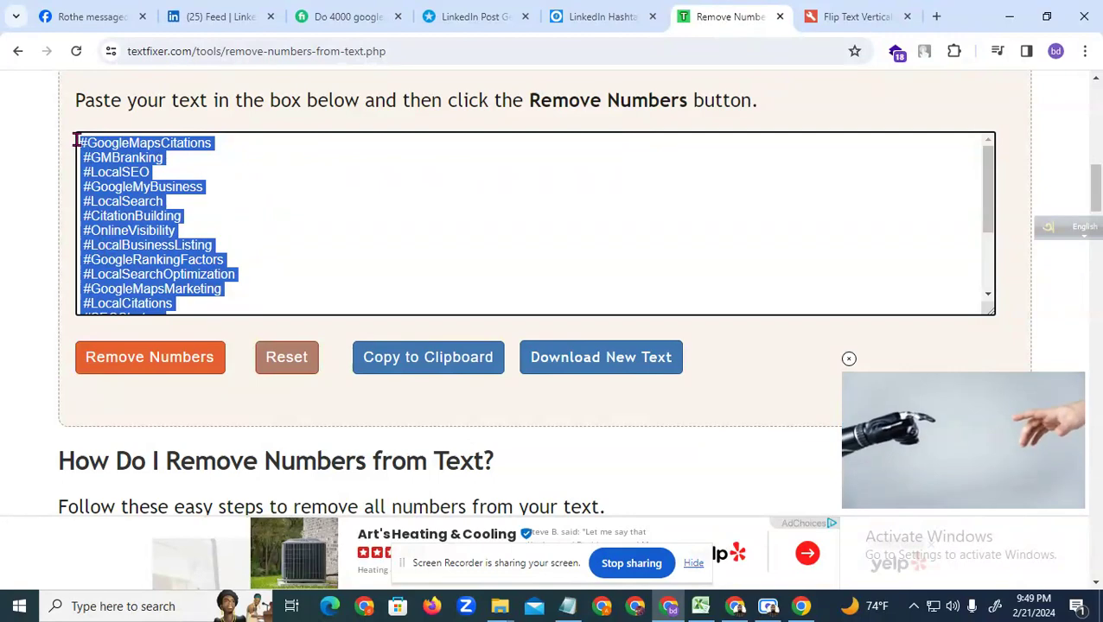
left_click_drag(183, 300, 69, 154)
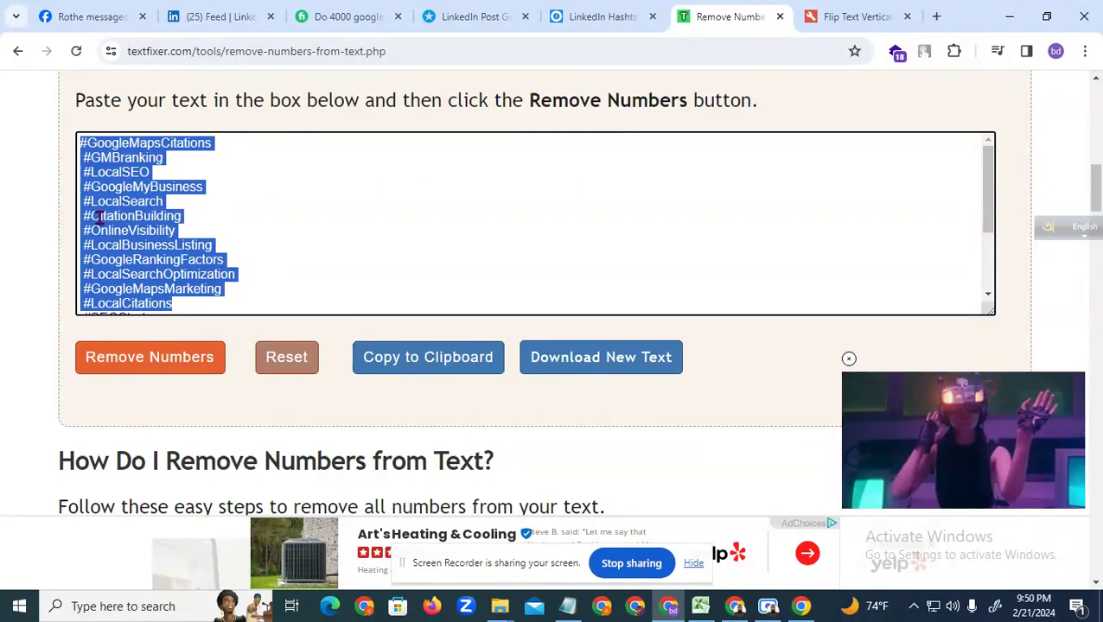
Step: Compare the flip tool's input hashtags with its vertically flipped output, and return to the LinkedIn post draft
left_click(836, 17)
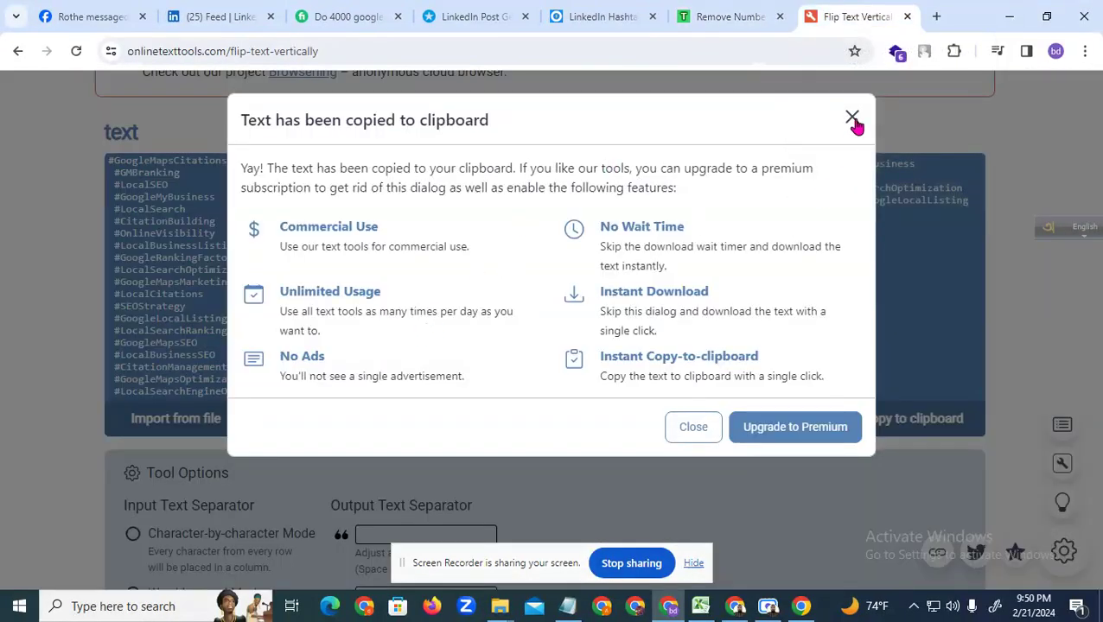
left_click(853, 117)
left_click_drag(292, 387, 133, 172)
left_click_drag(740, 238, 554, 171)
left_click_drag(317, 397, 608, 285)
left_click(725, 303)
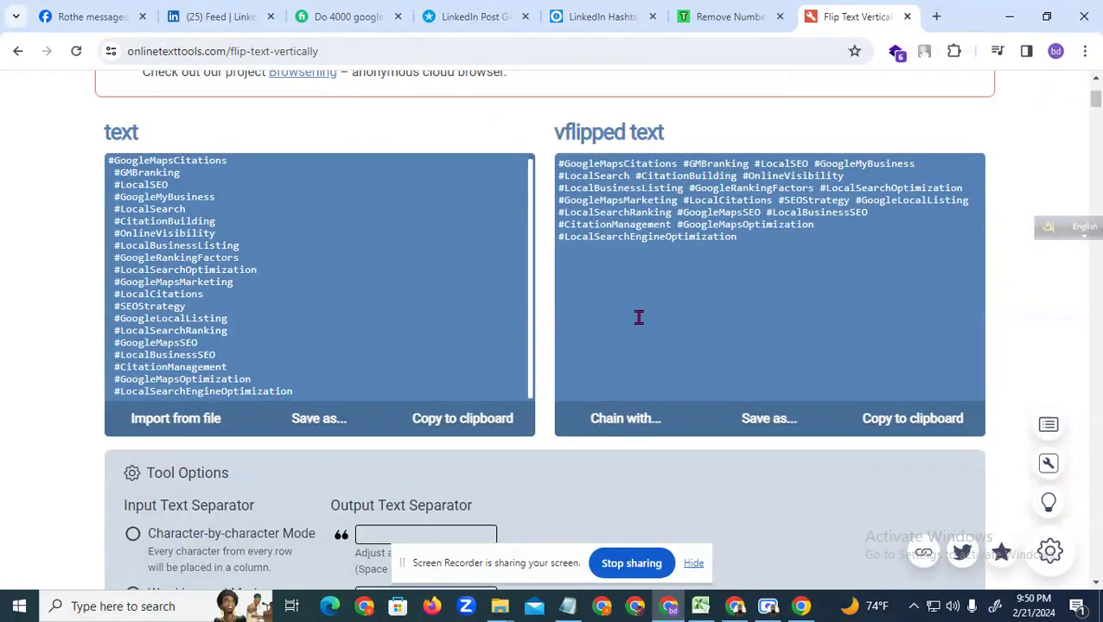
left_click_drag(299, 377, 125, 163)
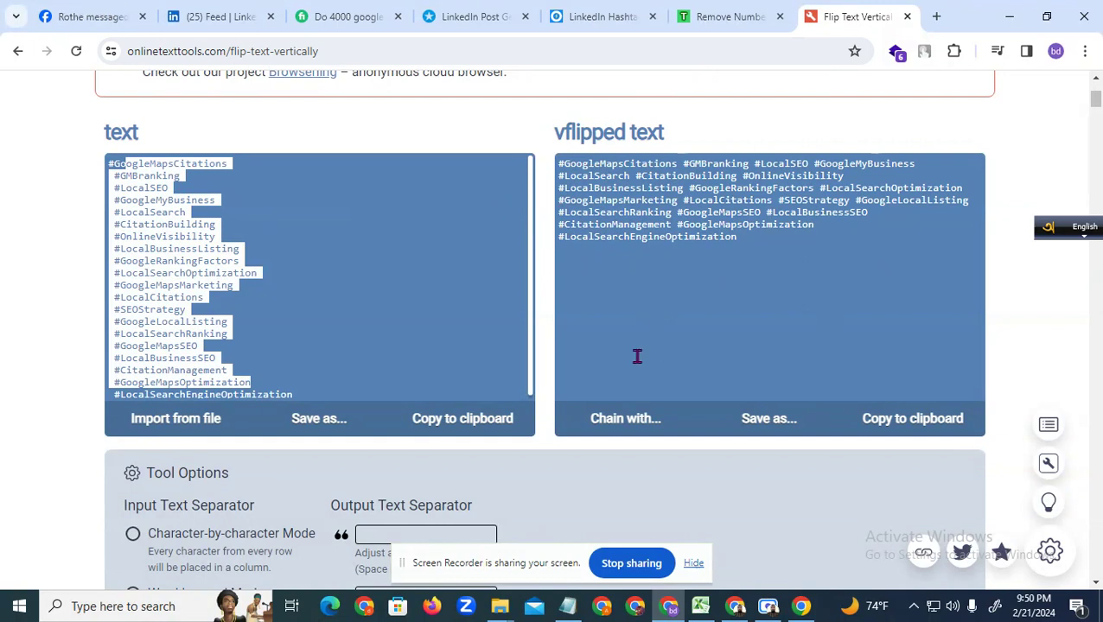
left_click_drag(750, 242, 559, 175)
left_click(758, 239)
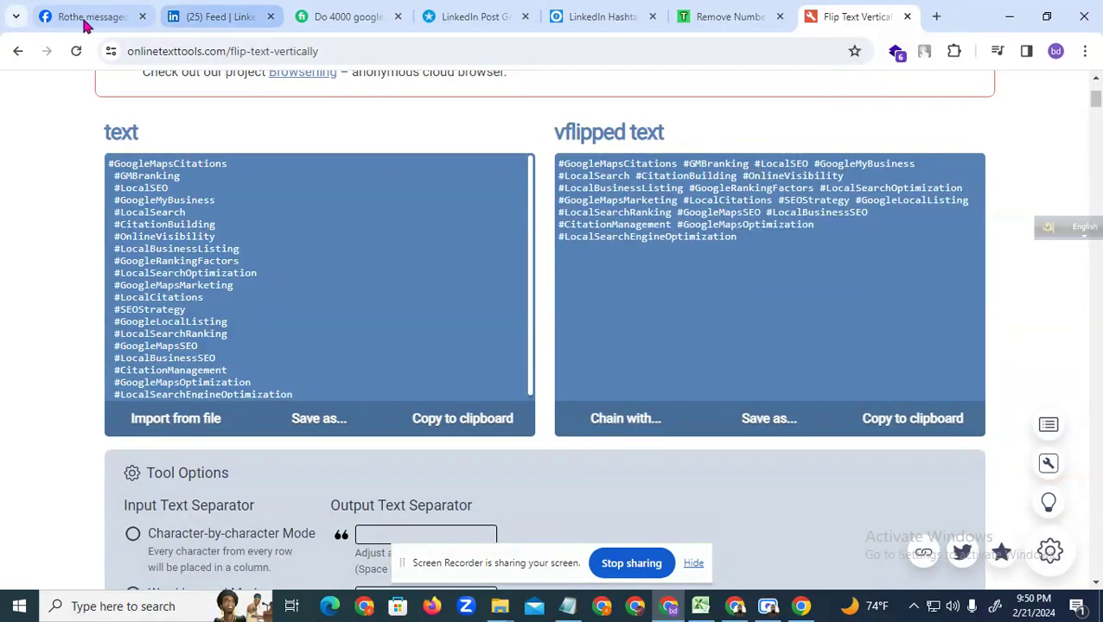
left_click(221, 18)
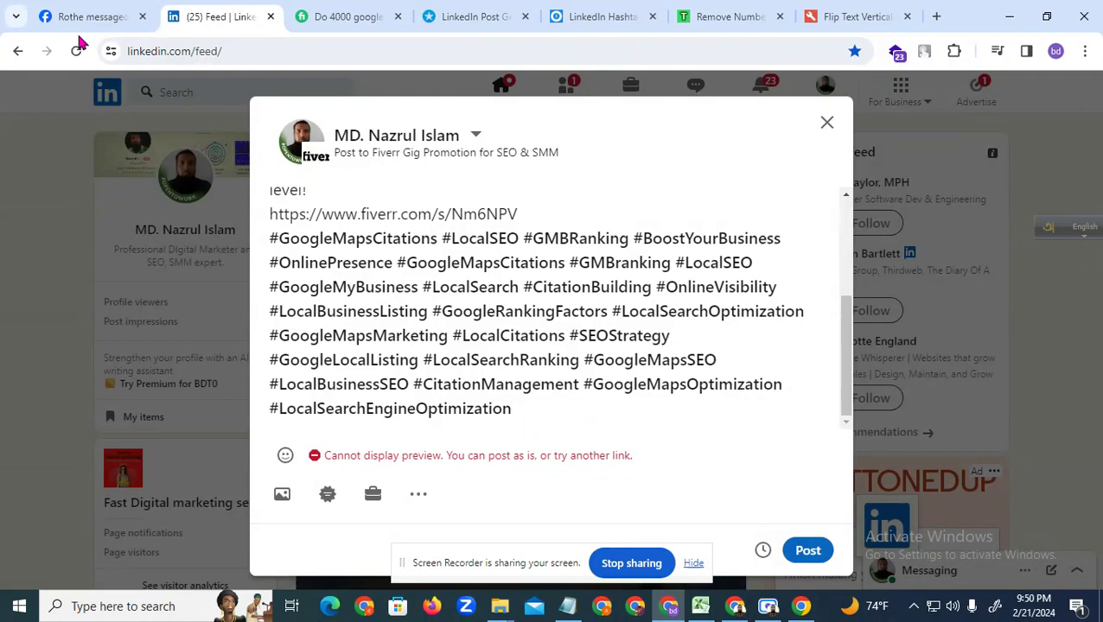
mouse_move(770, 607)
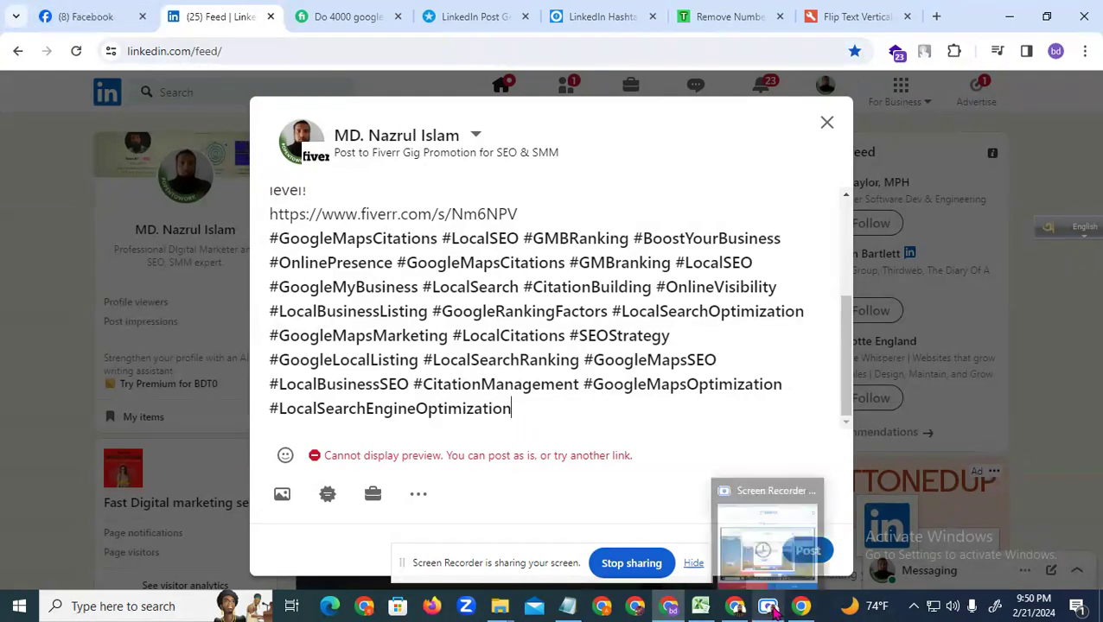